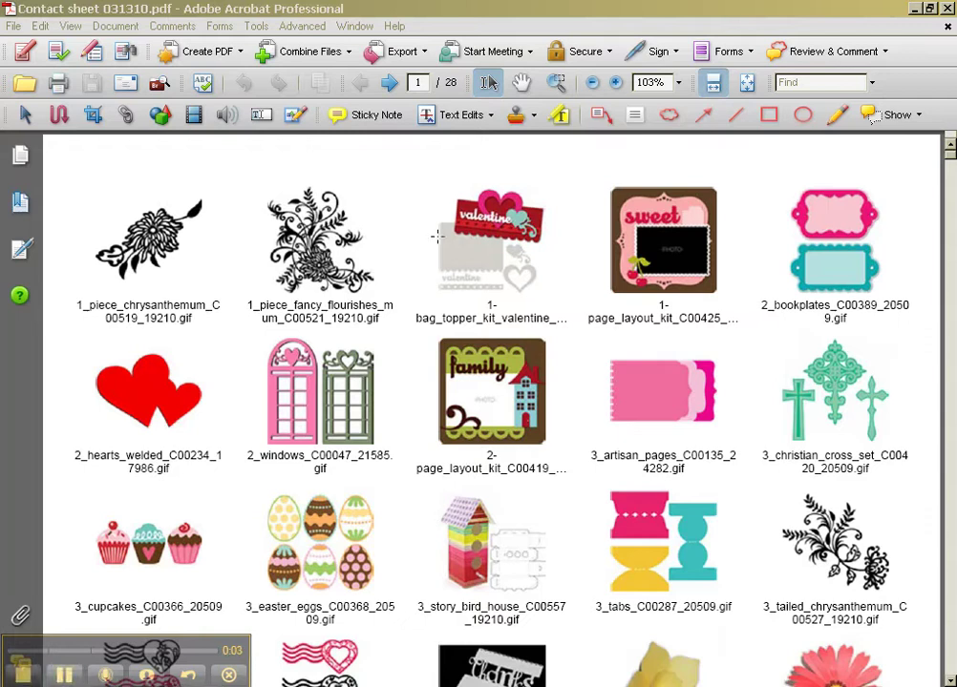
- Fit the whole first contact-sheet page in the window and ready the Find box
{"action": "left_click", "coordinate": [748, 83]}
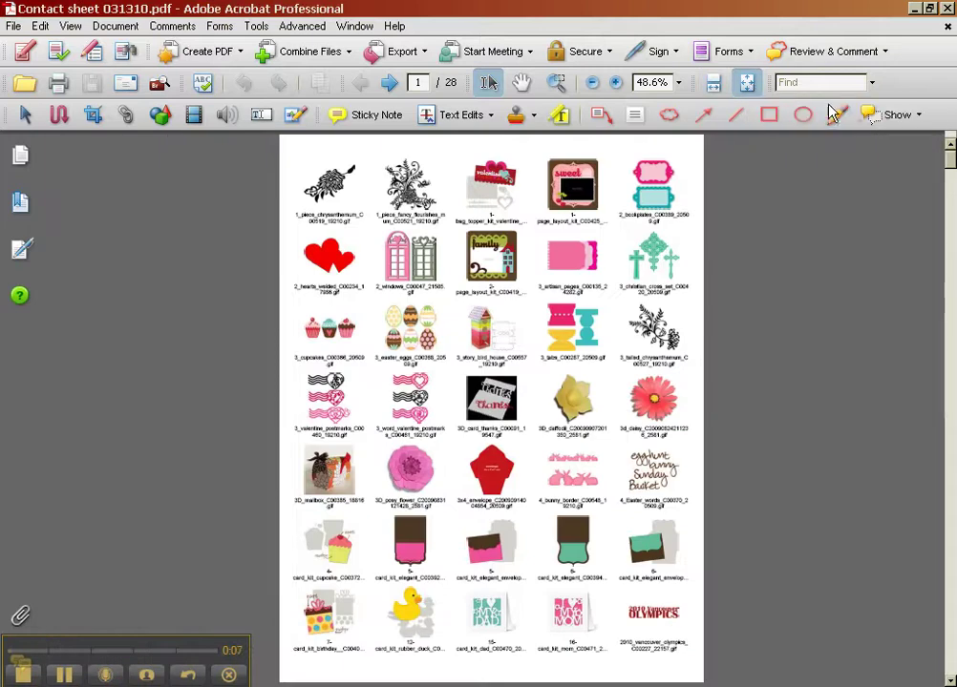
{"action": "left_click", "coordinate": [805, 83]}
- Search the contact sheet for 'rabbit', locating the bunny rabbit match on page 5
{"action": "type", "text": "rab"}
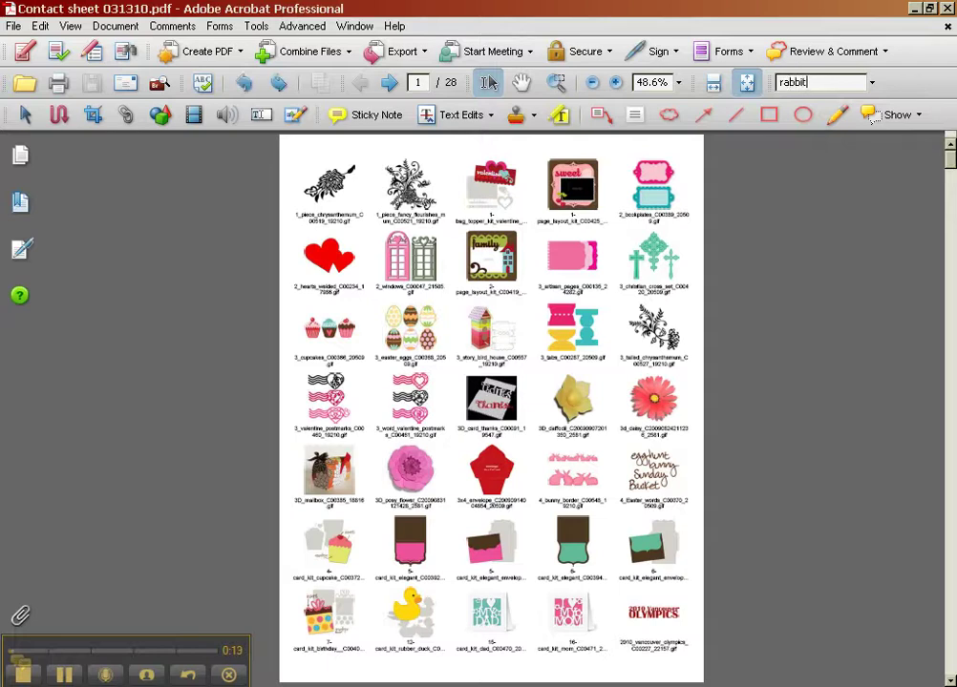
{"action": "type", "text": "bit"}
{"action": "key", "text": "Return"}
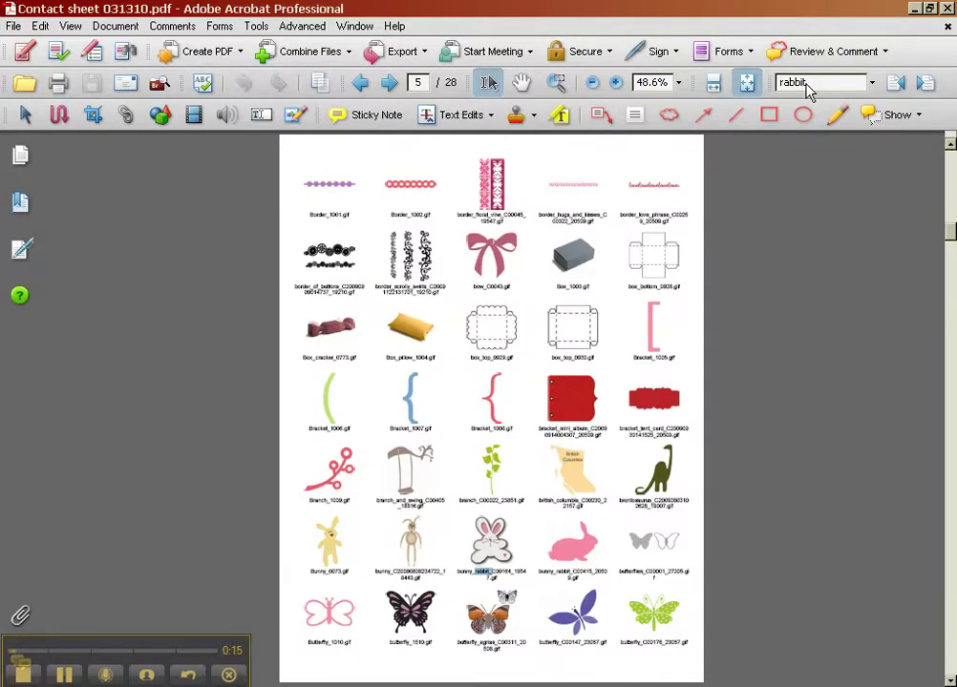
{"action": "left_click", "coordinate": [747, 83]}
{"action": "scroll", "coordinate": [521, 458], "scroll_direction": "down", "scroll_amount": 3}
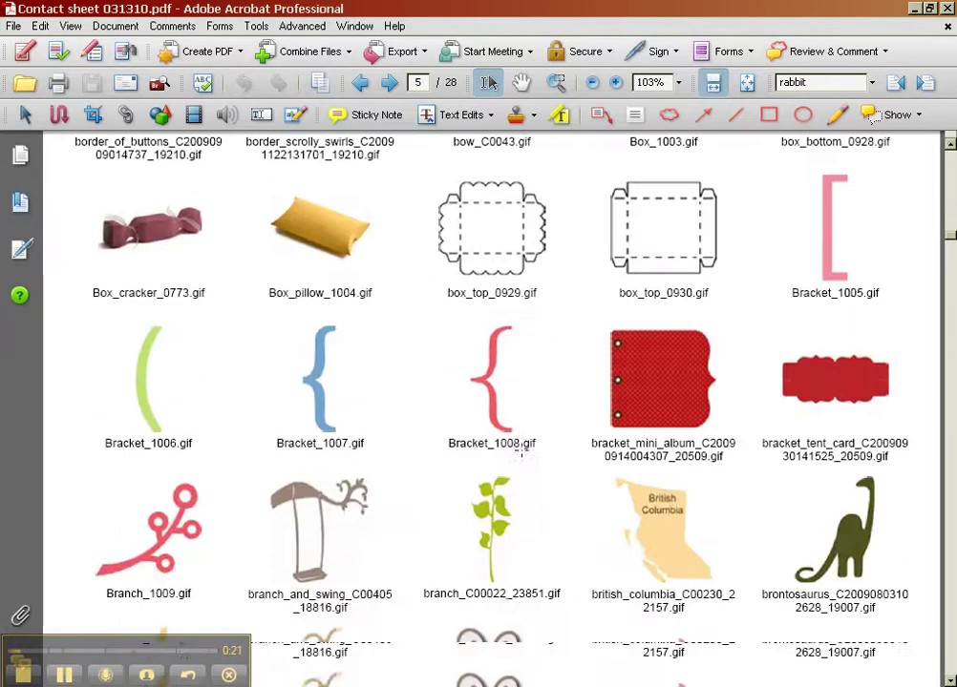
{"action": "scroll", "coordinate": [521, 456], "scroll_direction": "down", "scroll_amount": 3}
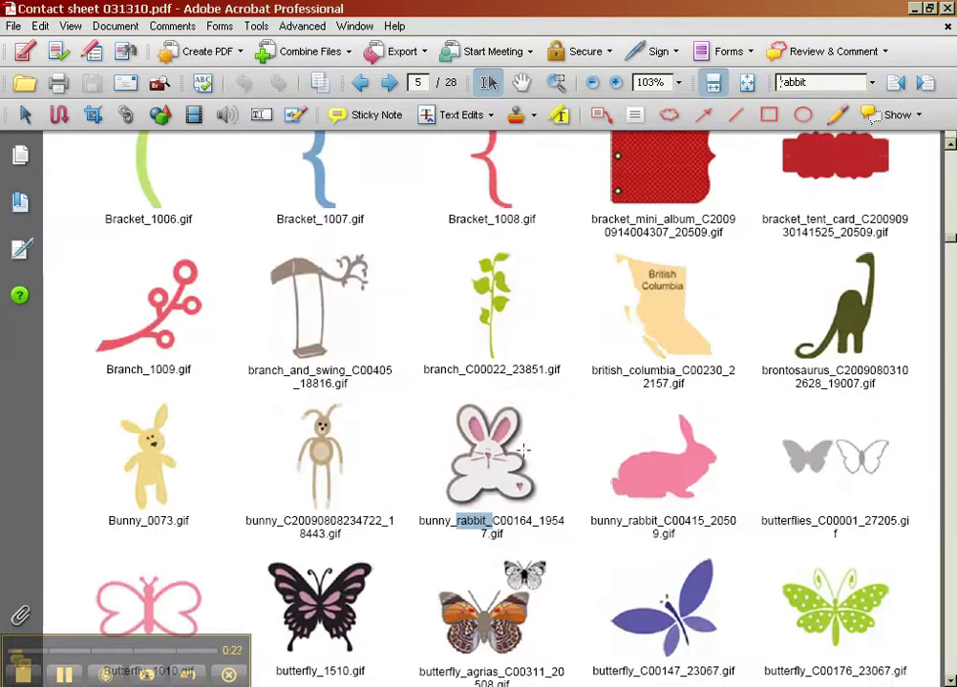
{"action": "left_click", "coordinate": [924, 86]}
{"action": "left_click", "coordinate": [924, 86]}
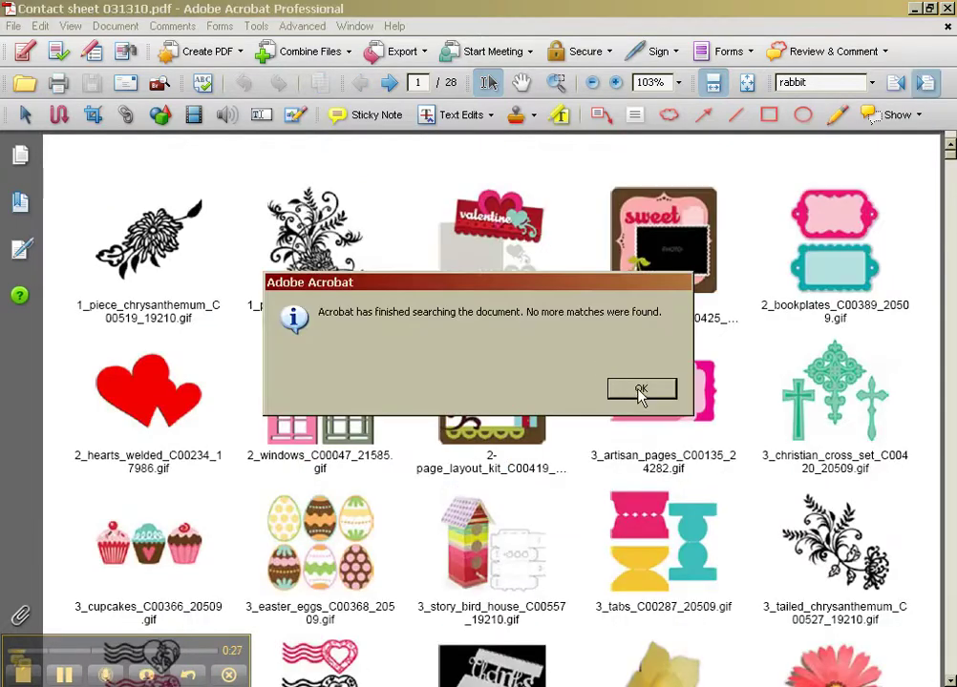
{"action": "left_click", "coordinate": [640, 392]}
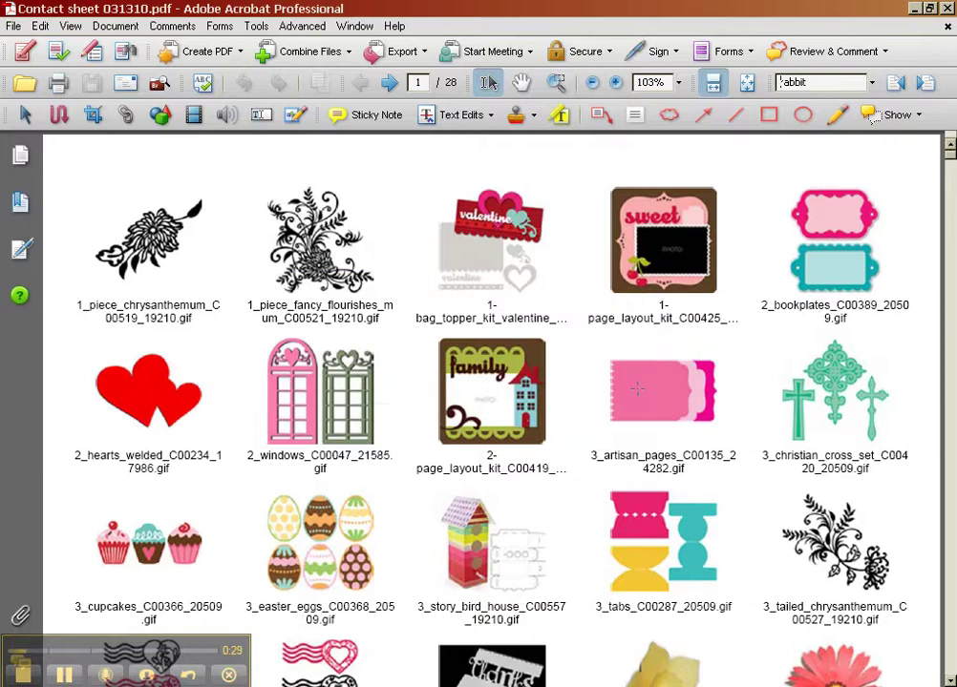
- Search the contact sheet for 'hearts' and step through matches to page 8
{"action": "left_click_drag", "start_coordinate": [831, 82], "coordinate": [783, 82]}
{"action": "type", "text": "hearts"}
{"action": "key", "text": "Return"}
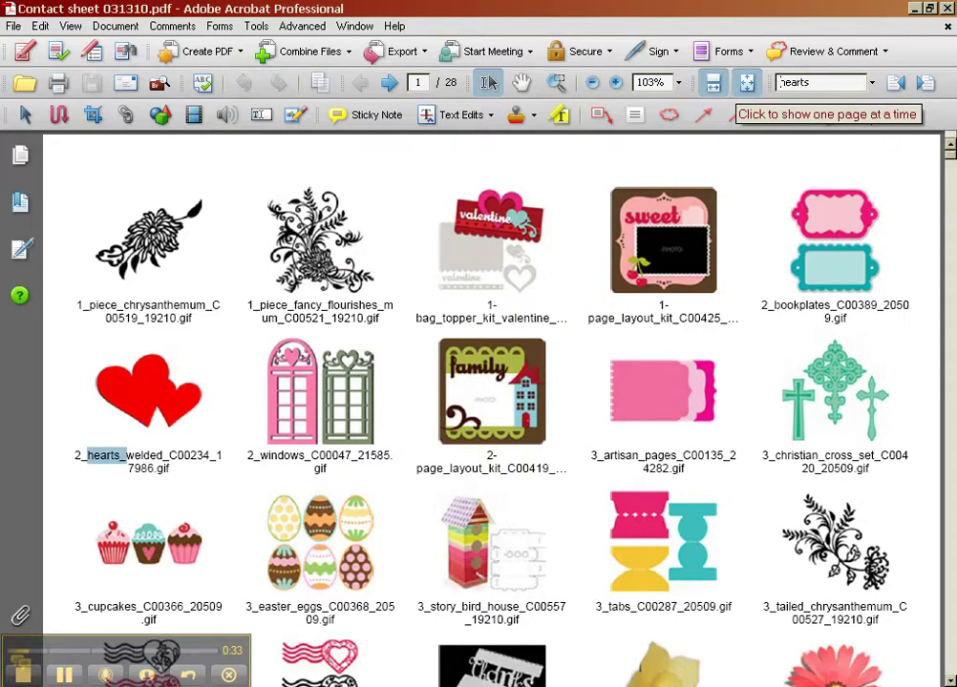
{"action": "left_click", "coordinate": [922, 85]}
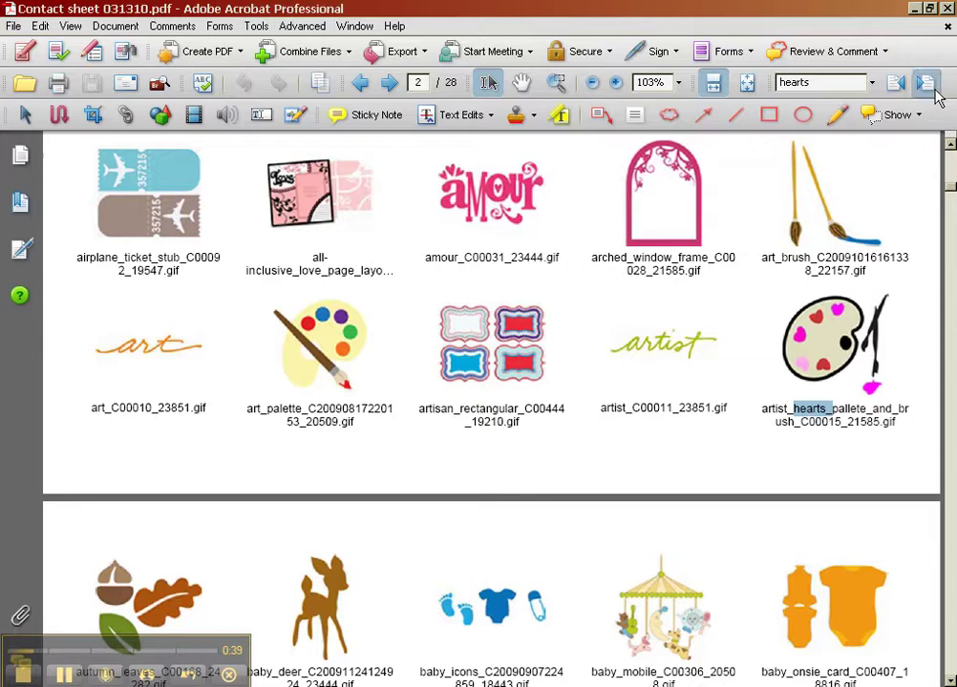
{"action": "left_click", "coordinate": [925, 84]}
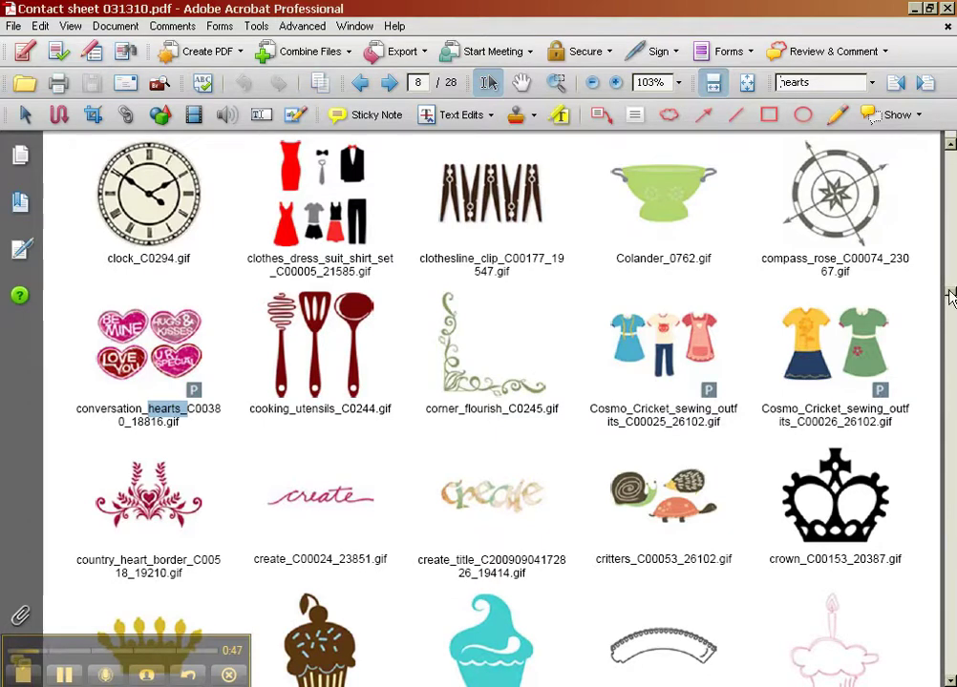
{"action": "left_click_drag", "start_coordinate": [950, 291], "coordinate": [951, 145]}
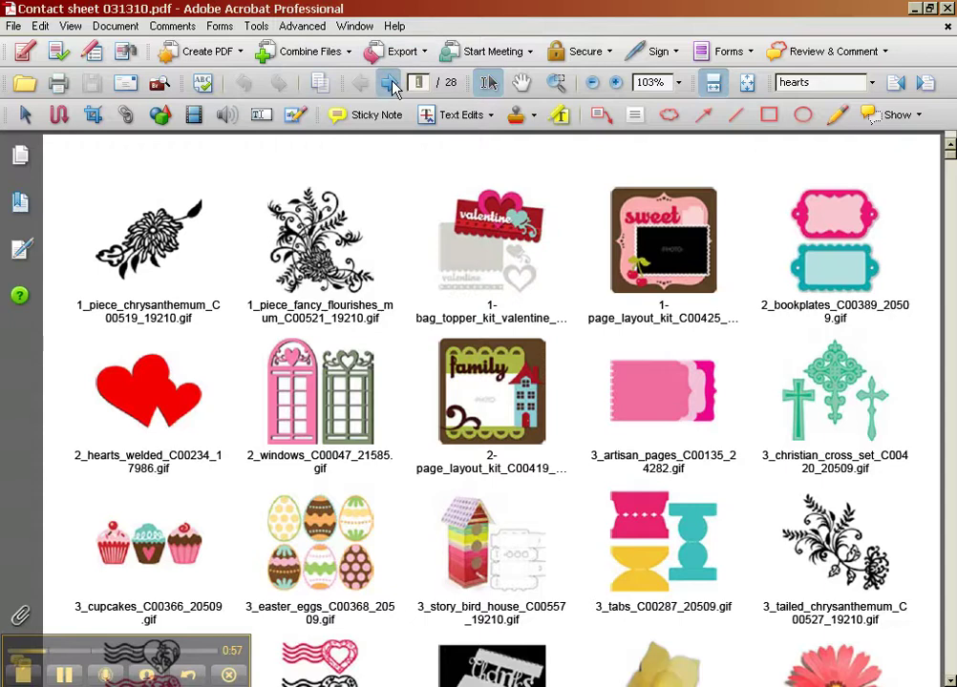
- Go back to page 1 of the contact sheet and bring up the File menu
{"action": "left_click", "coordinate": [392, 84]}
{"action": "left_click", "coordinate": [425, 83]}
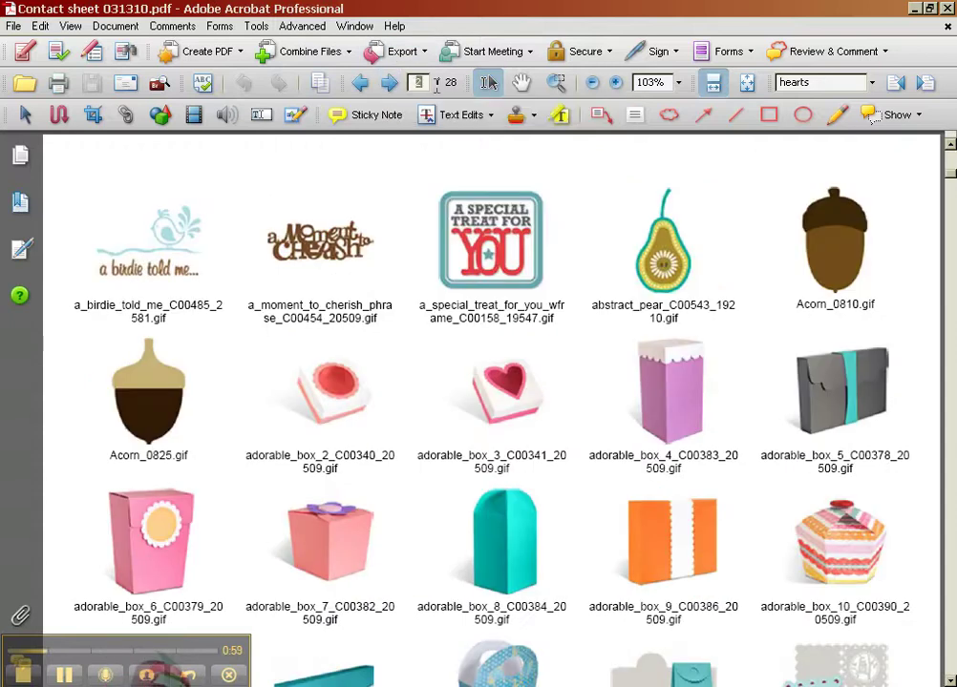
{"action": "type", "text": "1"}
{"action": "key", "text": "Return"}
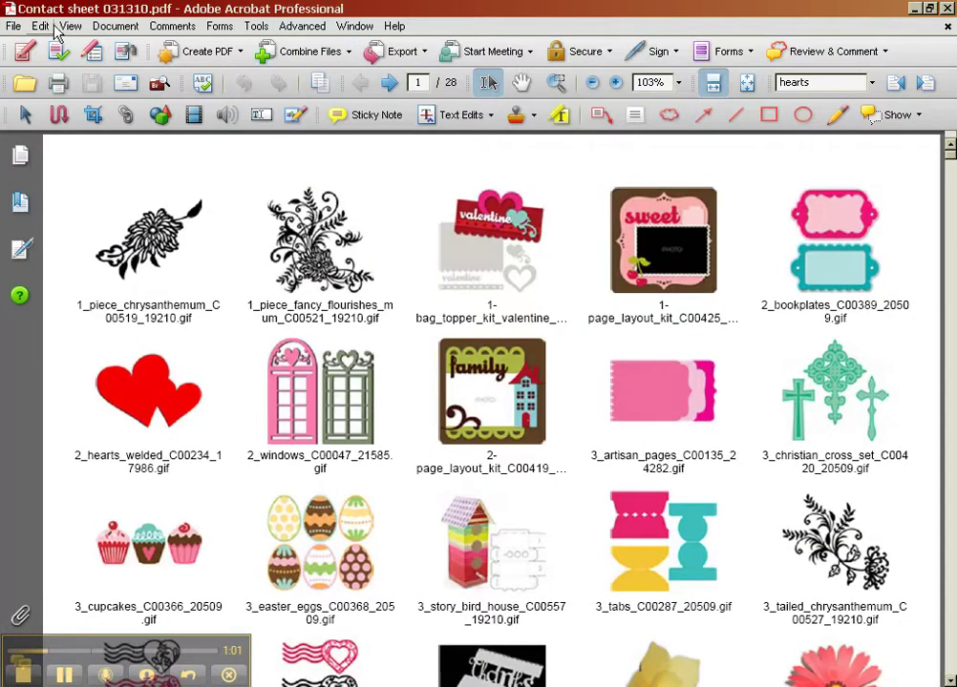
{"action": "left_click", "coordinate": [15, 26]}
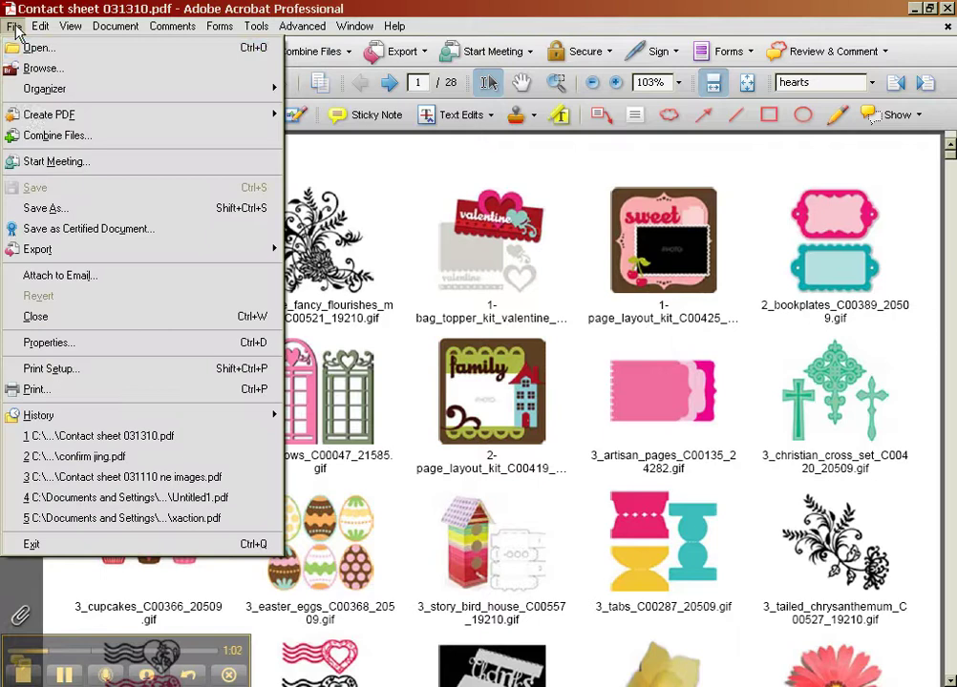
- Print pages 3-4 on the hp photosmart 7700 series and open its Properties
{"action": "left_click", "coordinate": [66, 389]}
{"action": "left_click", "coordinate": [387, 145]}
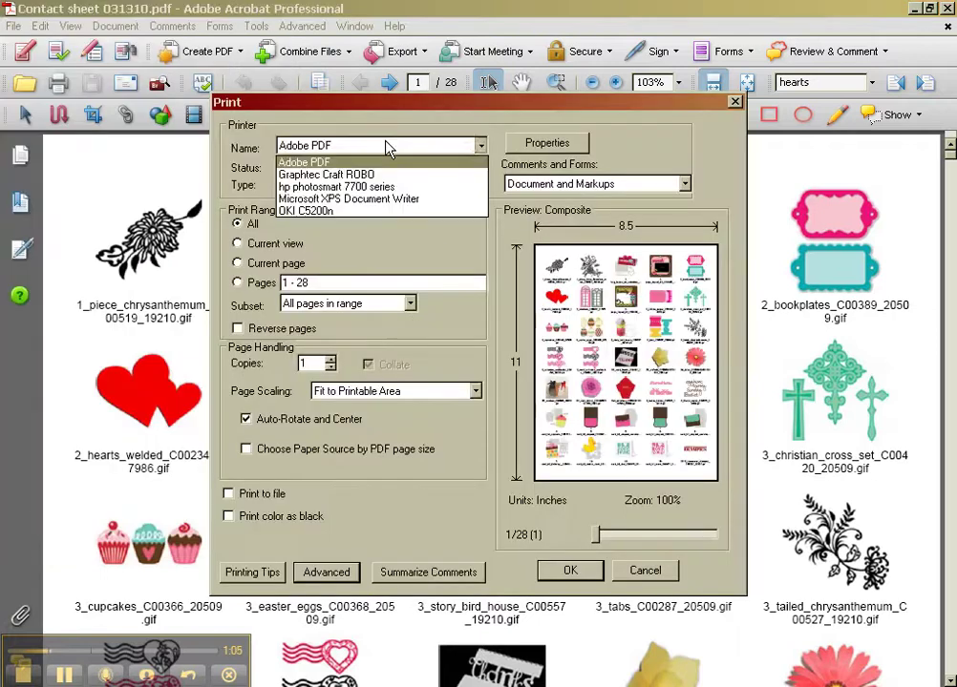
{"action": "left_click", "coordinate": [385, 187]}
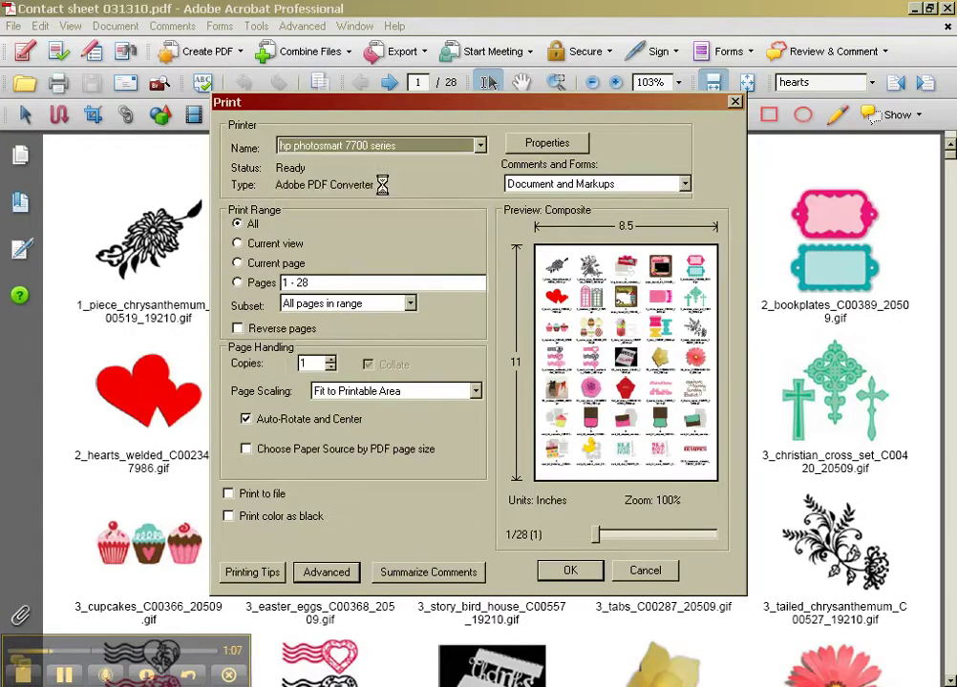
{"action": "left_click", "coordinate": [264, 282]}
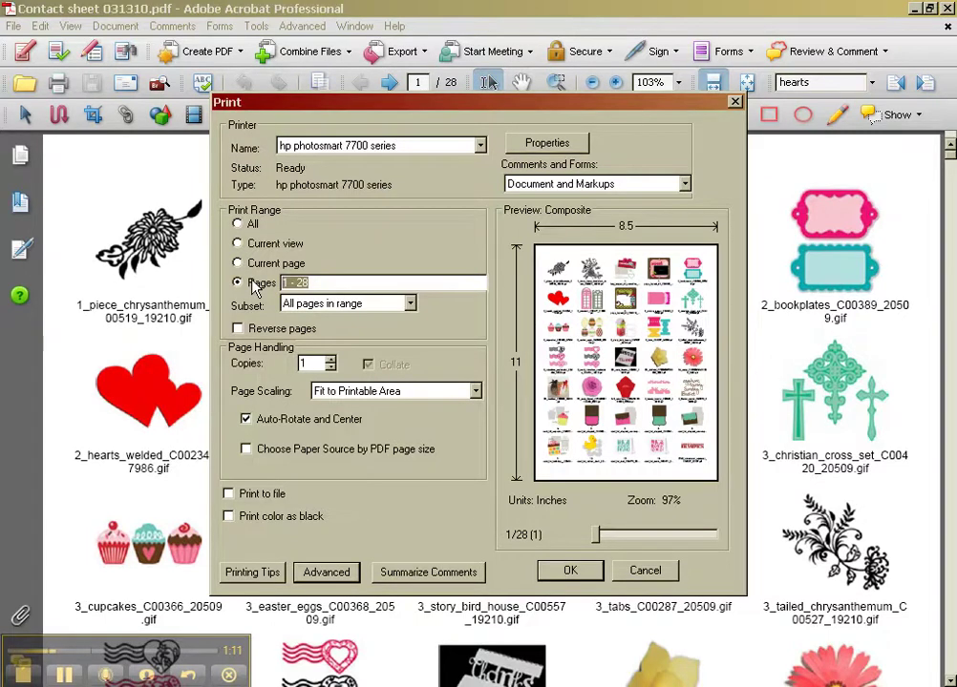
{"action": "type", "text": "3-4"}
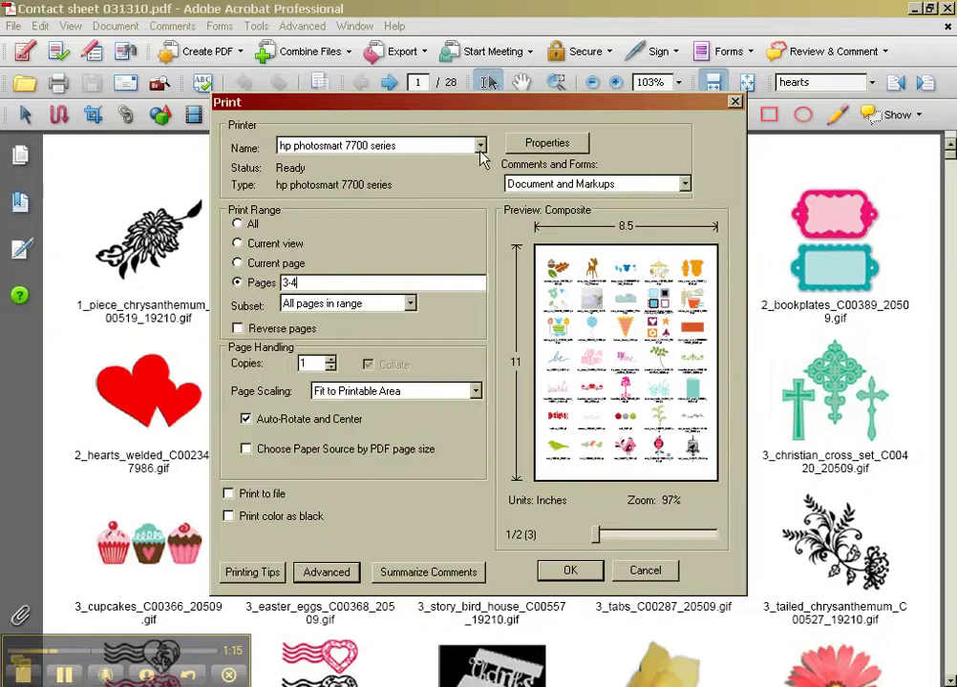
{"action": "left_click", "coordinate": [547, 148]}
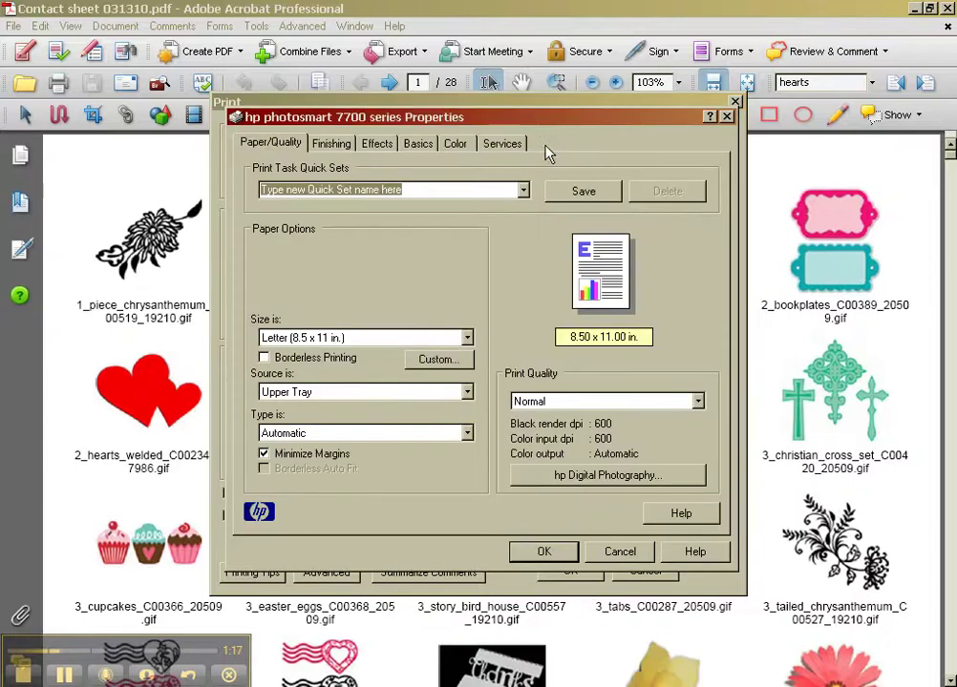
- Set print quality to FastDraft and paper type to hp premium plus photo paper, matte
{"action": "left_click", "coordinate": [569, 402]}
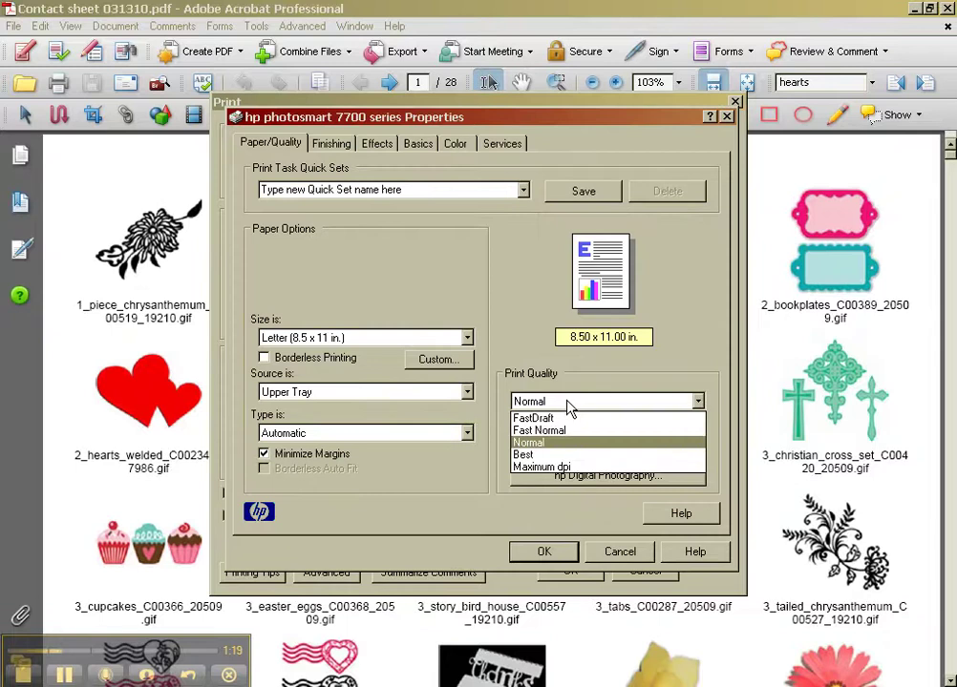
{"action": "left_click", "coordinate": [562, 420]}
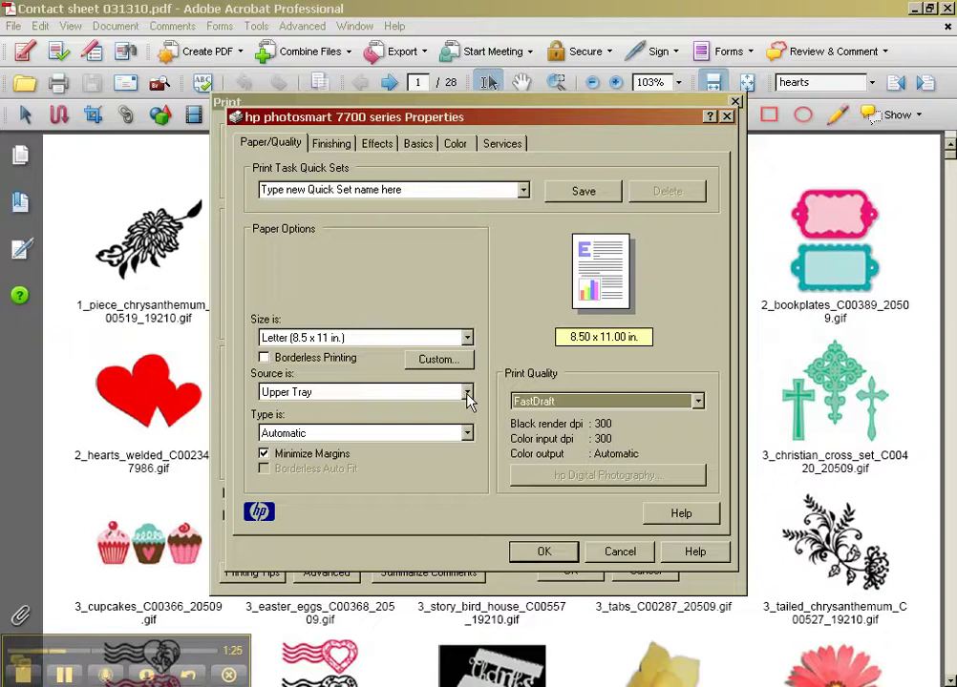
{"action": "left_click", "coordinate": [467, 433]}
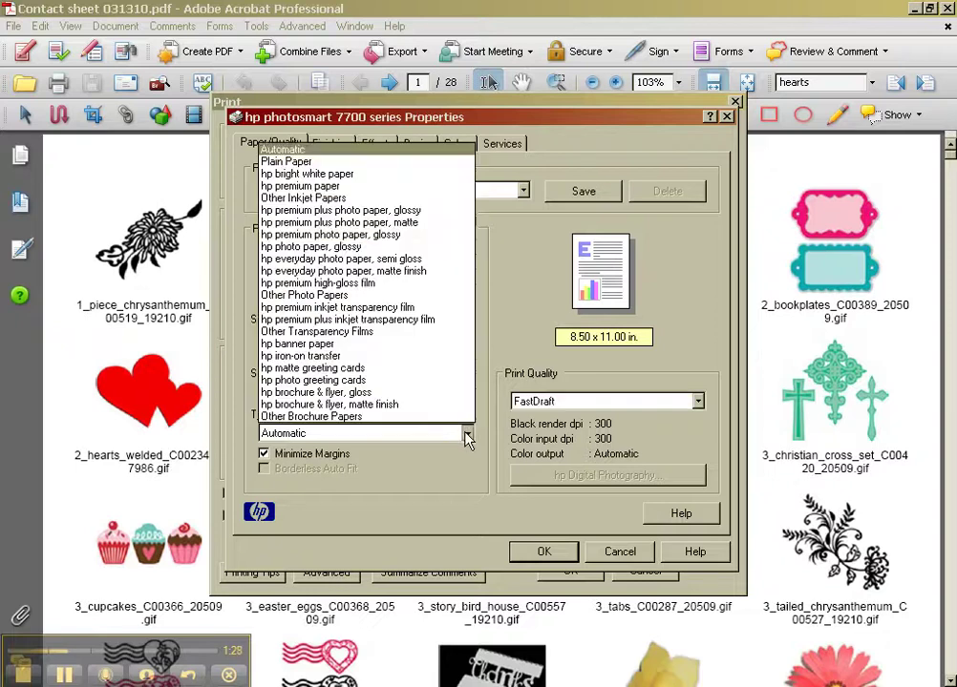
{"action": "left_click", "coordinate": [399, 222]}
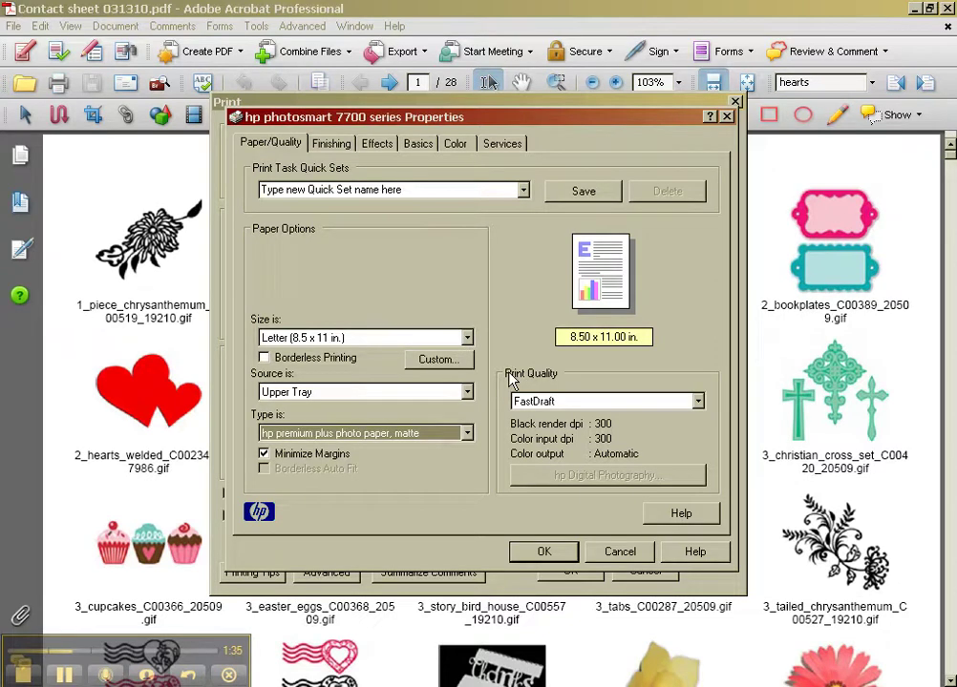
{"action": "left_click", "coordinate": [332, 145]}
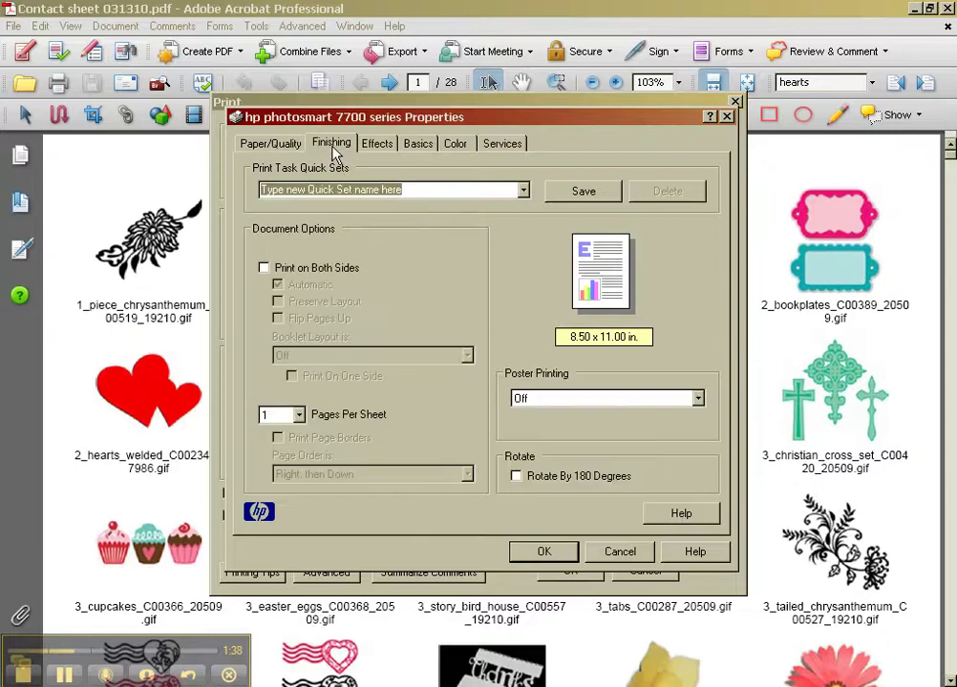
- Set Pages Per Sheet to 2 and confirm the printer properties
{"action": "left_click", "coordinate": [299, 414]}
{"action": "left_click", "coordinate": [270, 443]}
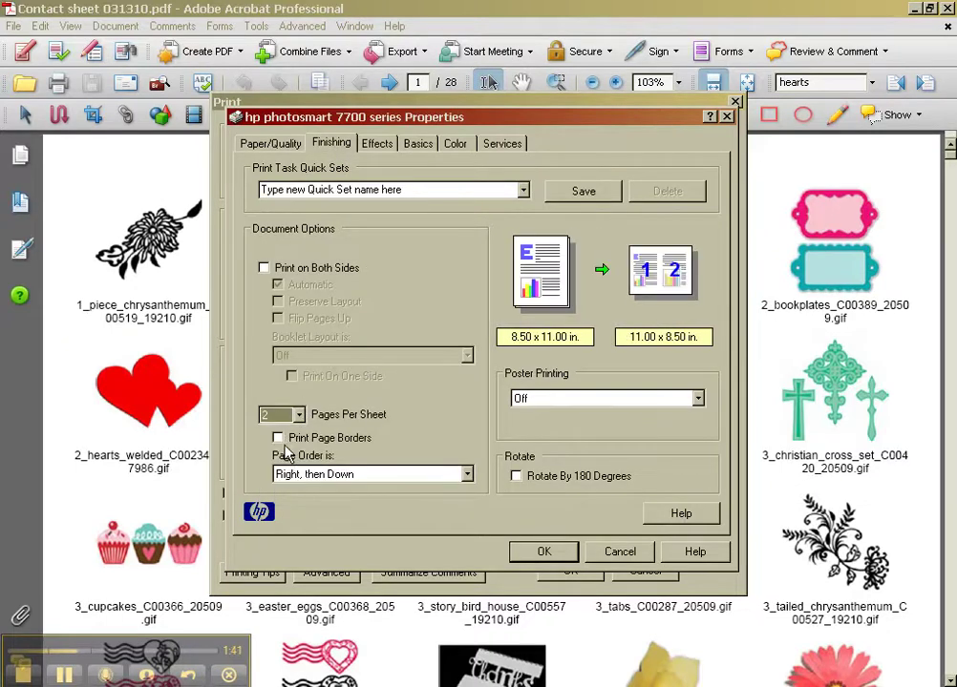
{"action": "left_click", "coordinate": [548, 558]}
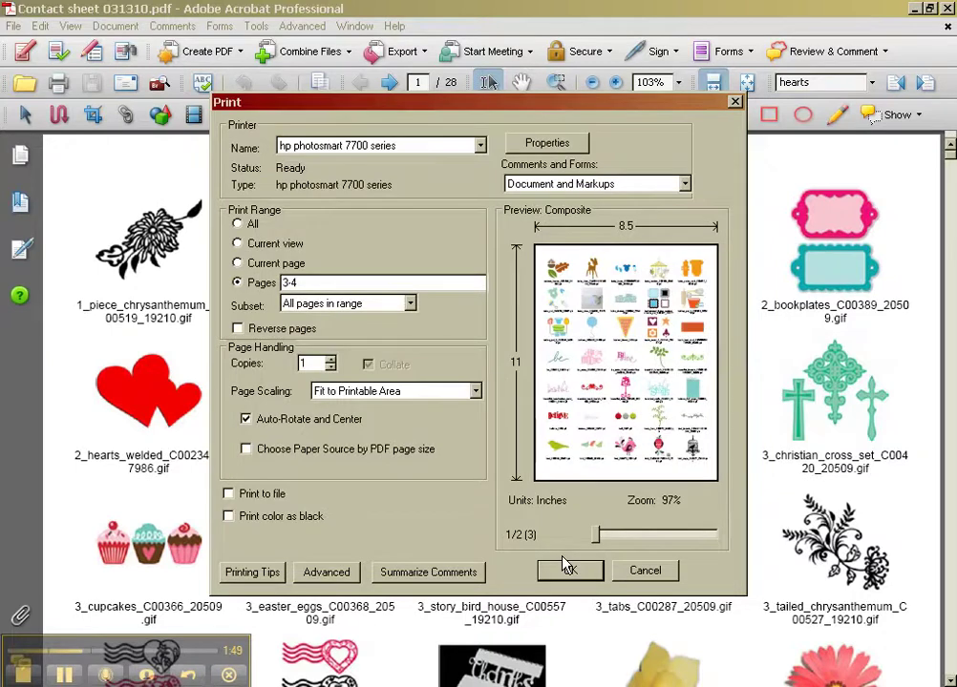
- Print pages 3-4, then switch to the blank Untitled1 page in ROBO Master
{"action": "left_click", "coordinate": [583, 575]}
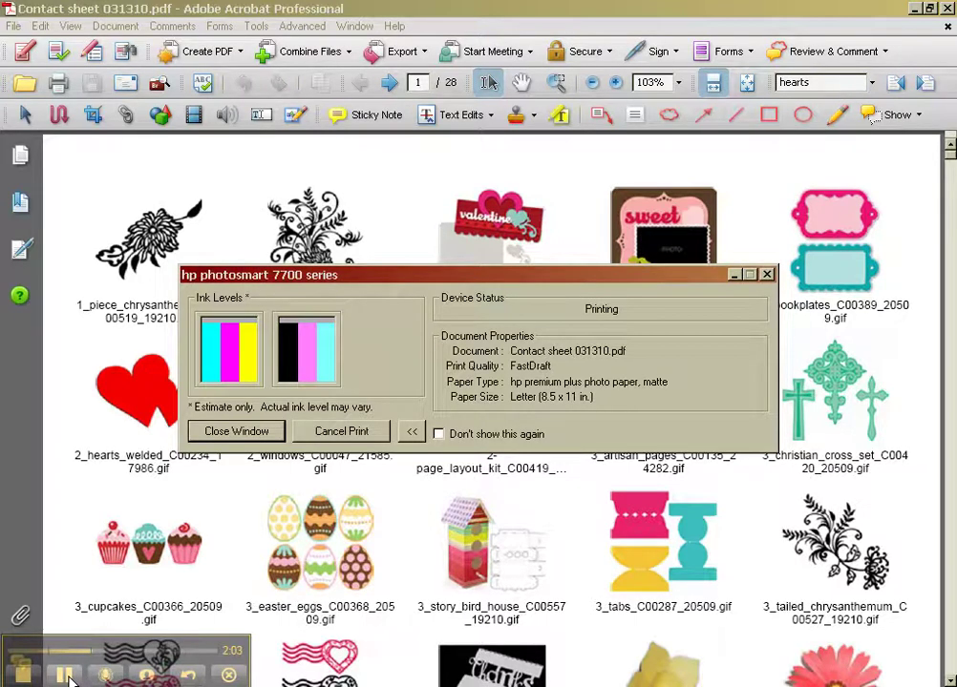
{"action": "left_click", "coordinate": [65, 676]}
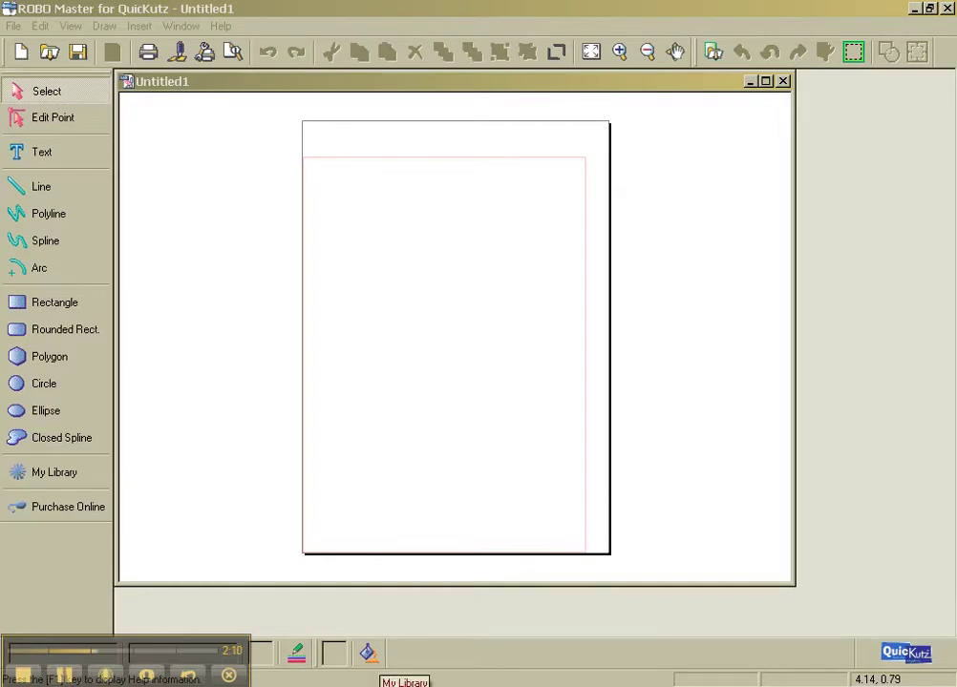
- Open My Library and set the design thumbnail Image Size to Large
{"action": "left_click", "coordinate": [368, 653]}
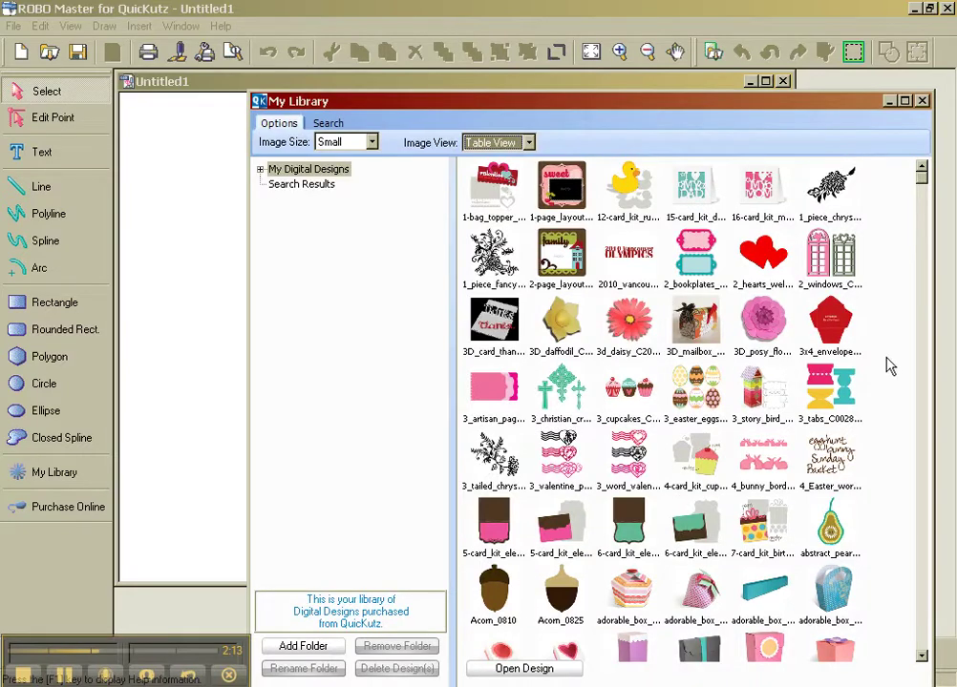
{"action": "left_click", "coordinate": [372, 143]}
{"action": "left_click", "coordinate": [361, 182]}
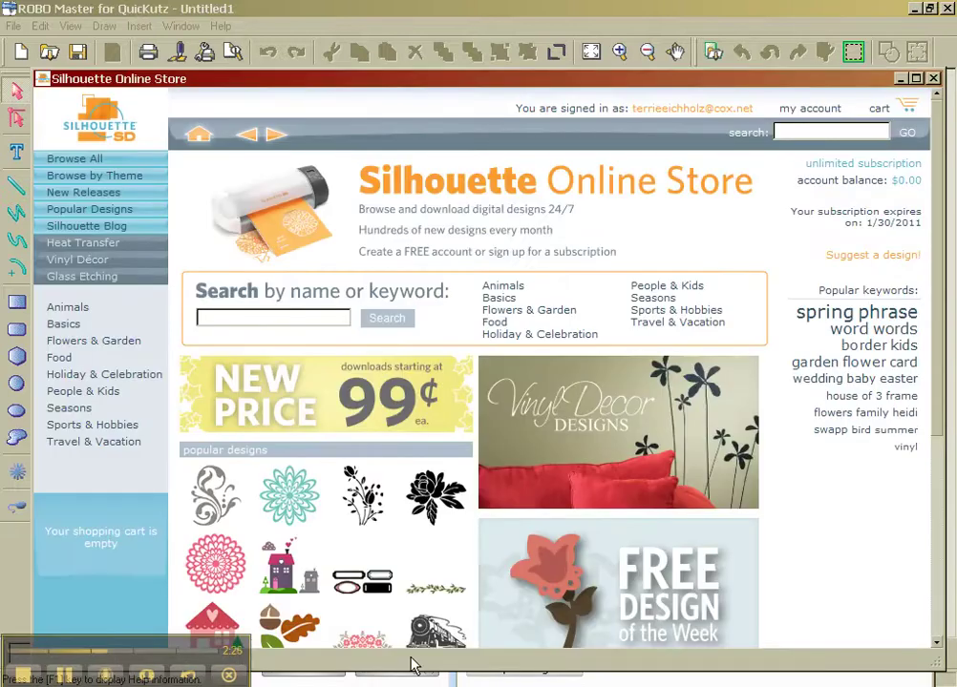
- Browse the New Releases for the week of Monday, March 8, 2010
{"action": "left_click", "coordinate": [87, 197]}
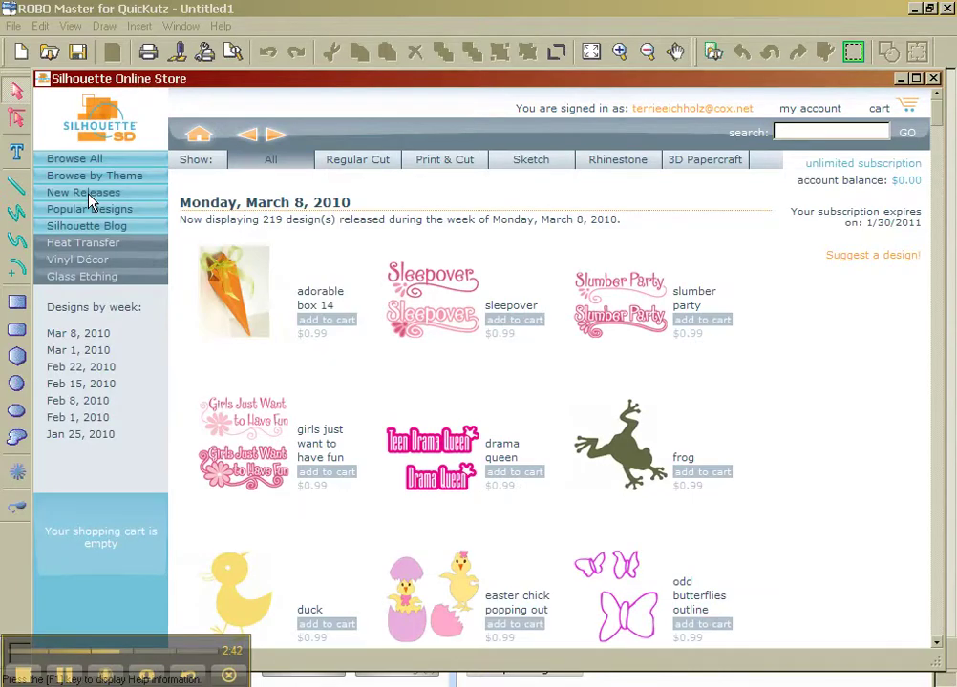
- Add the cake plate hks design to the cart
{"action": "scroll", "coordinate": [779, 387], "scroll_direction": "down", "scroll_amount": 2}
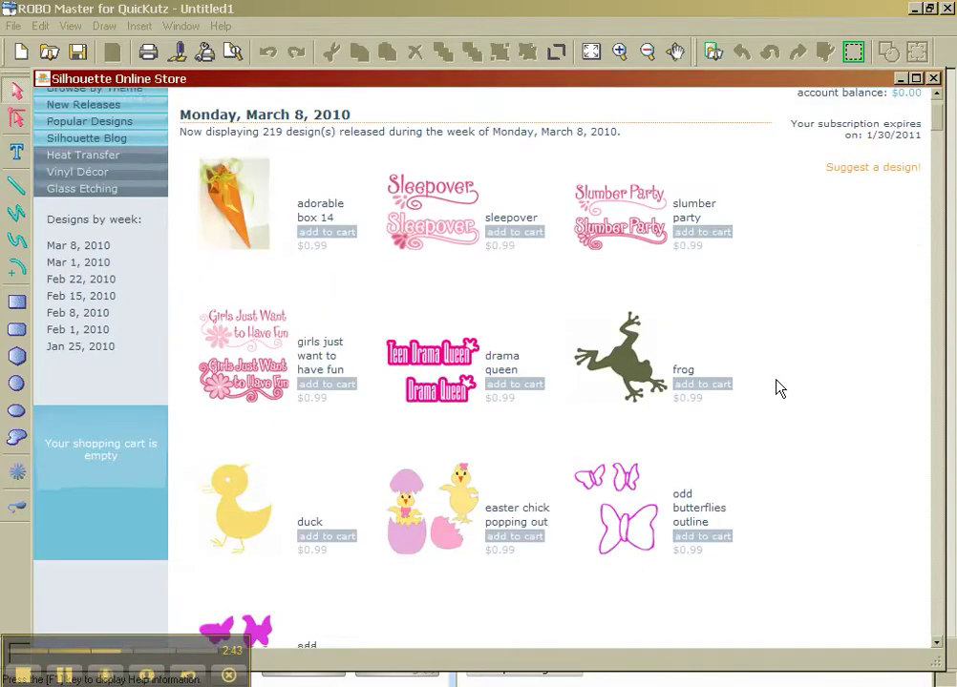
{"action": "scroll", "coordinate": [778, 386], "scroll_direction": "down", "scroll_amount": 5}
{"action": "scroll", "coordinate": [786, 388], "scroll_direction": "down", "scroll_amount": 4}
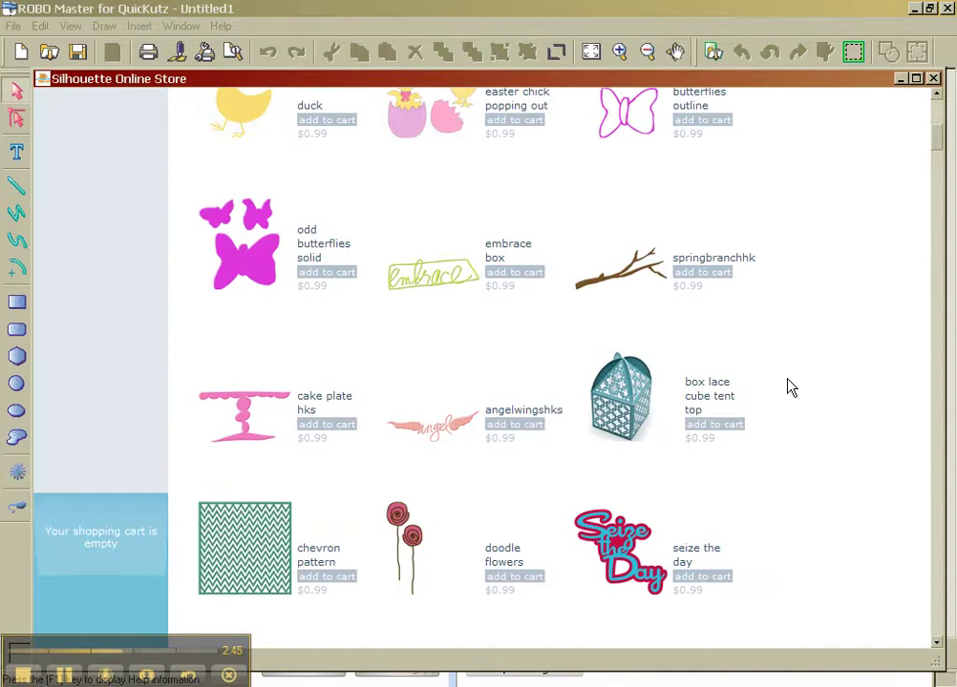
{"action": "scroll", "coordinate": [818, 384], "scroll_direction": "down", "scroll_amount": 3}
{"action": "scroll", "coordinate": [818, 383], "scroll_direction": "up", "scroll_amount": 3}
{"action": "left_click", "coordinate": [340, 428]}
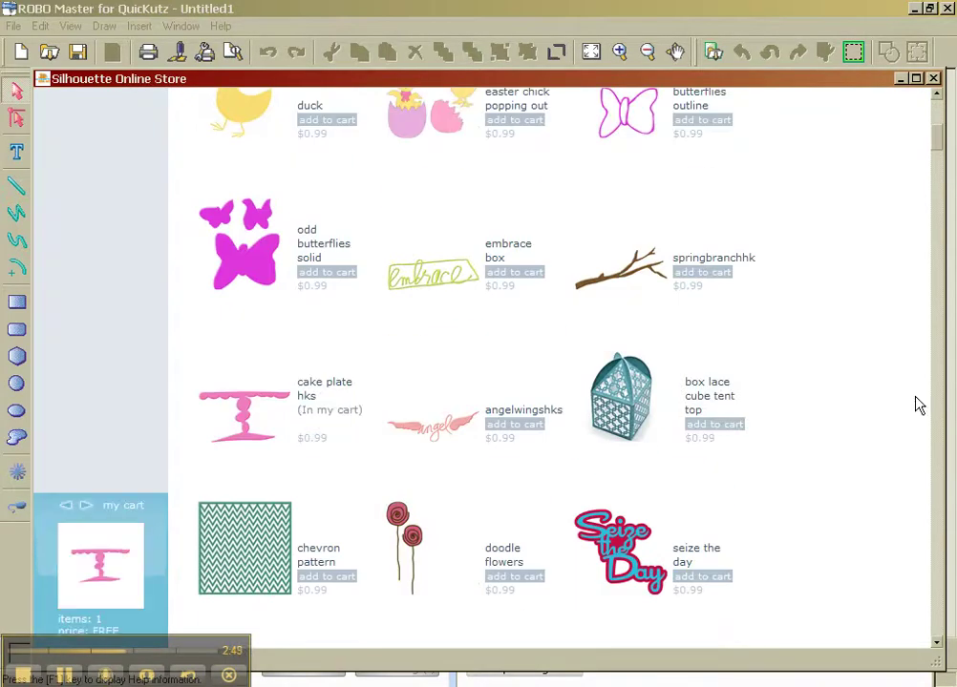
- Add laundry line and the Chinese characters truth, peace, love and energy to the cart
{"action": "scroll", "coordinate": [896, 406], "scroll_direction": "down", "scroll_amount": 15}
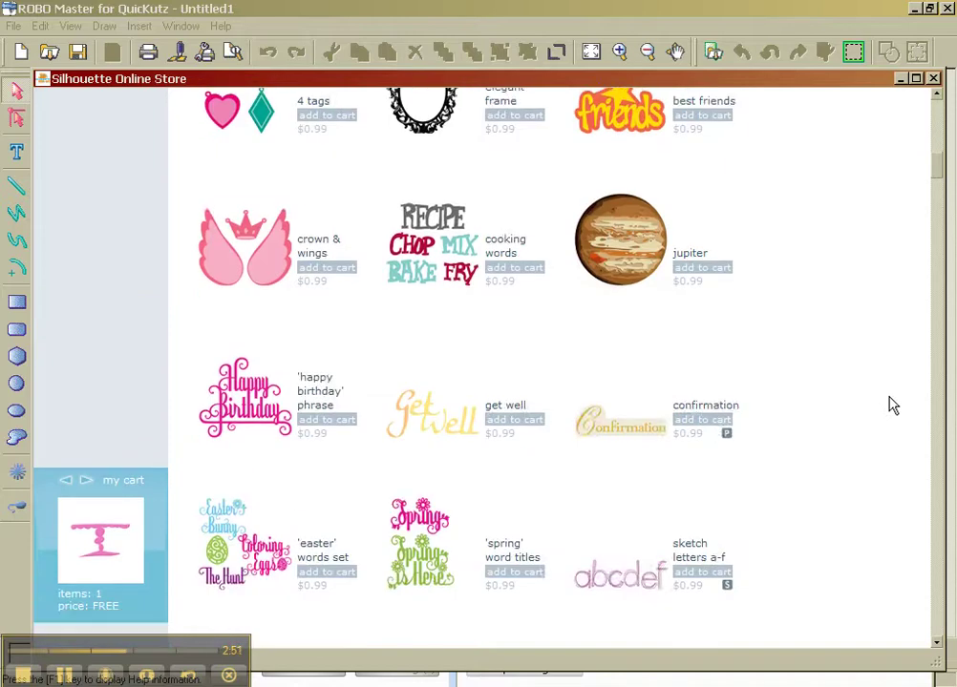
{"action": "scroll", "coordinate": [893, 406], "scroll_direction": "down", "scroll_amount": 8}
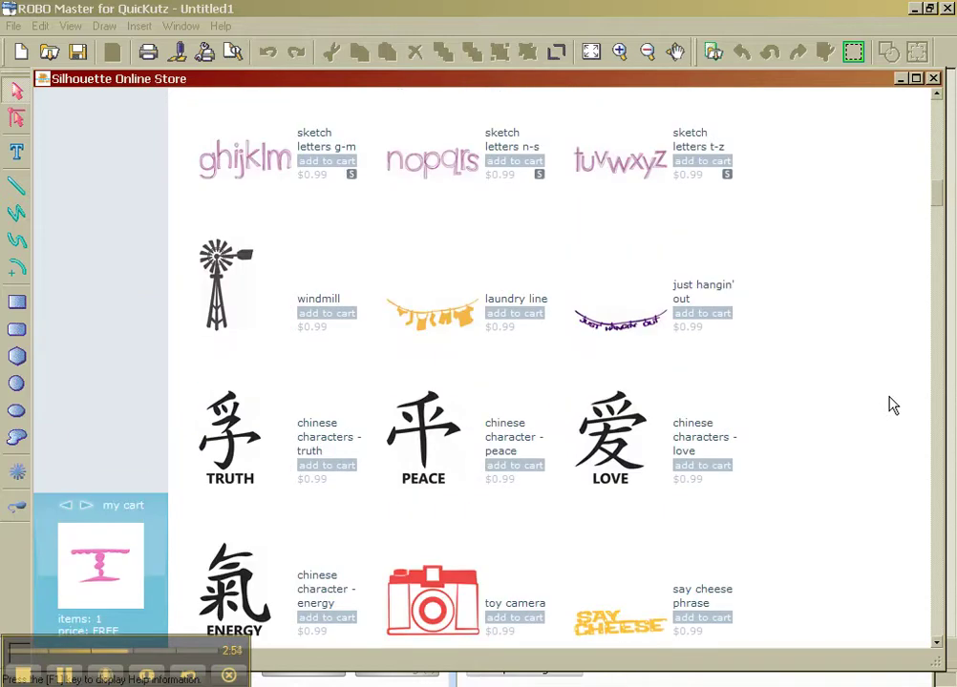
{"action": "scroll", "coordinate": [892, 406], "scroll_direction": "down", "scroll_amount": 3}
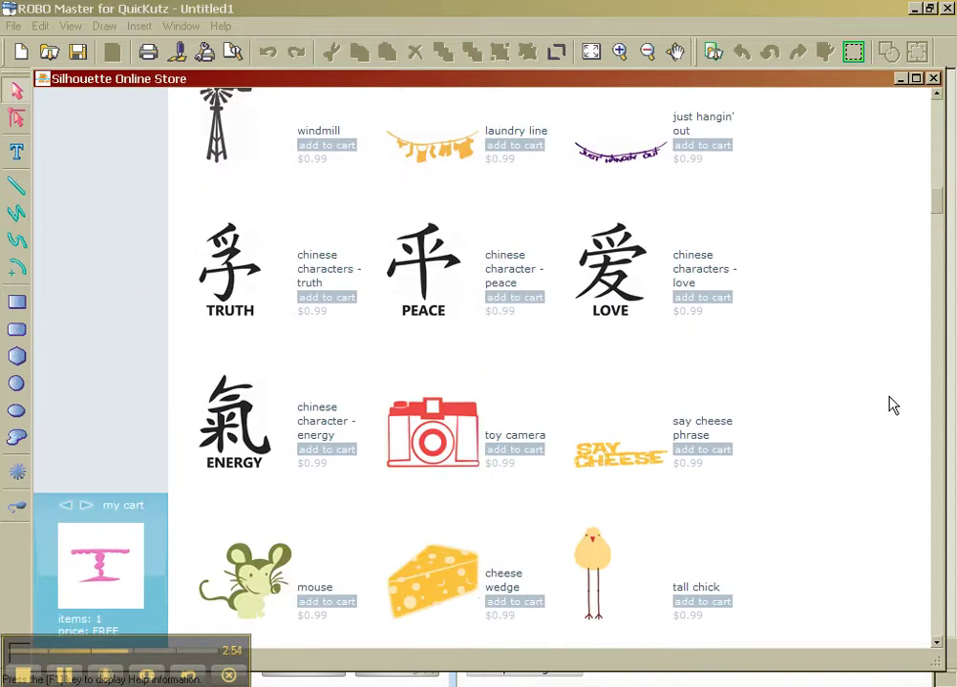
{"action": "left_click", "coordinate": [341, 298]}
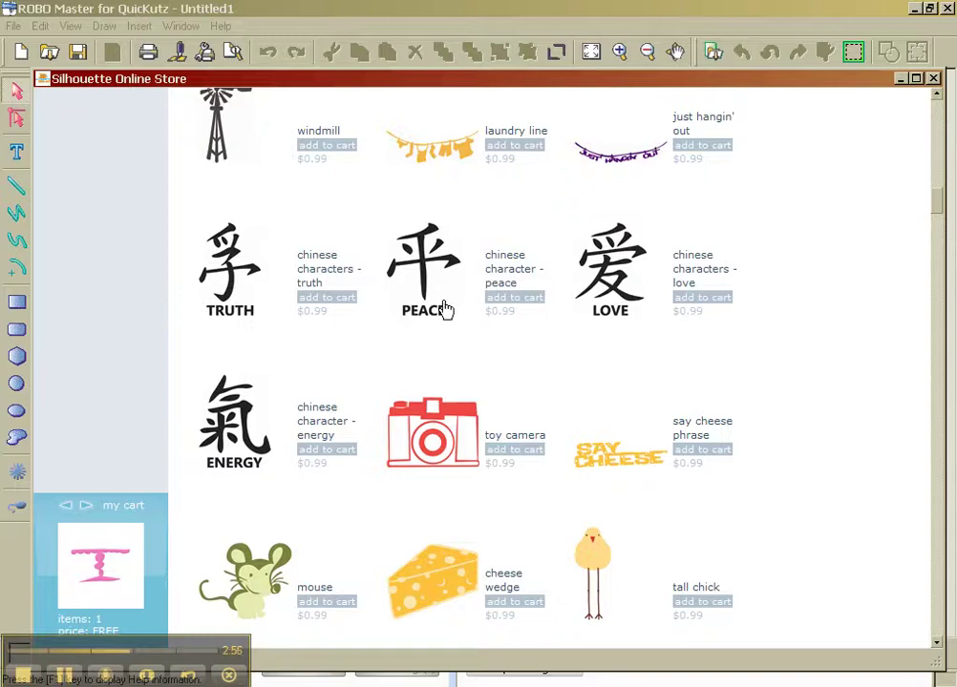
{"action": "left_click", "coordinate": [503, 304]}
{"action": "left_click", "coordinate": [515, 148]}
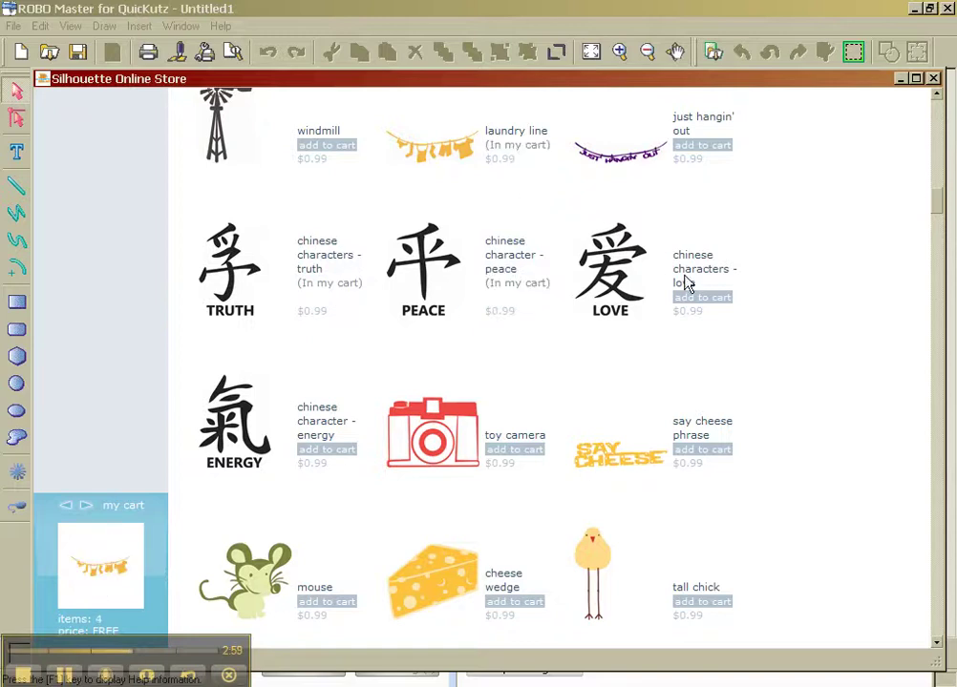
{"action": "left_click", "coordinate": [694, 299]}
{"action": "left_click", "coordinate": [337, 451]}
- Add the 'listening.watching.learning.' tab, basket easter chicks and 14-card kit happy easter to the cart
{"action": "scroll", "coordinate": [503, 513], "scroll_direction": "down", "scroll_amount": 6}
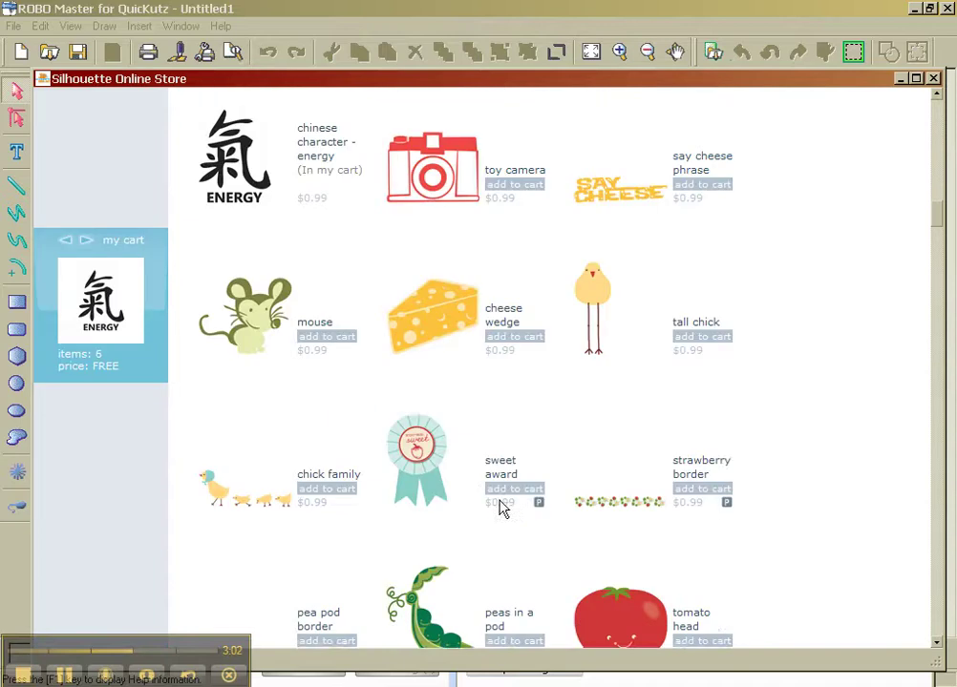
{"action": "scroll", "coordinate": [503, 510], "scroll_direction": "down", "scroll_amount": 4}
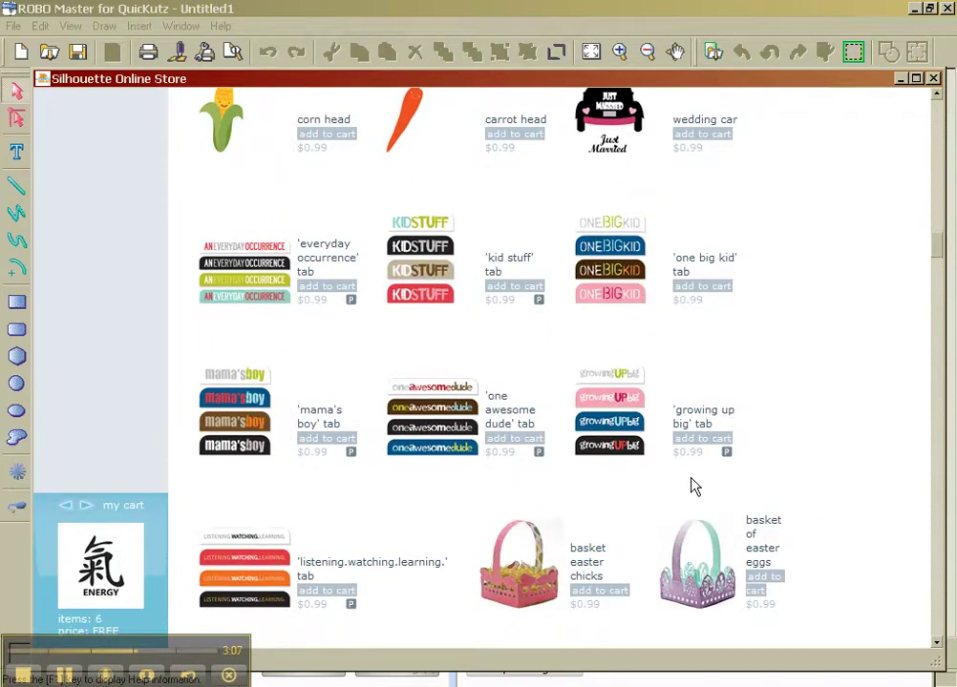
{"action": "scroll", "coordinate": [305, 516], "scroll_direction": "down", "scroll_amount": 1}
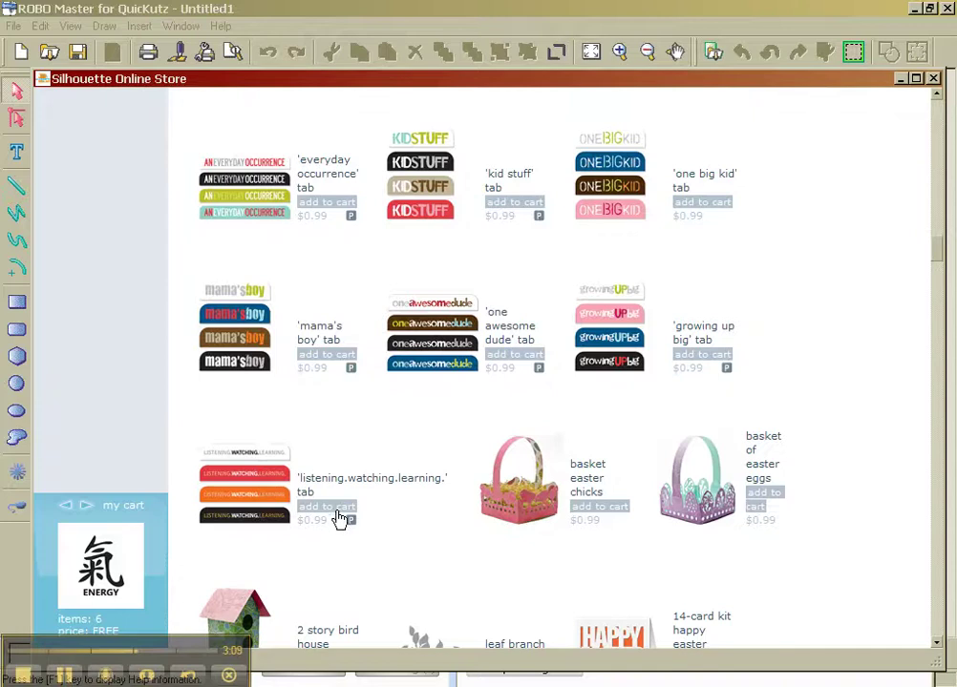
{"action": "left_click", "coordinate": [335, 509]}
{"action": "scroll", "coordinate": [427, 523], "scroll_direction": "down", "scroll_amount": 1}
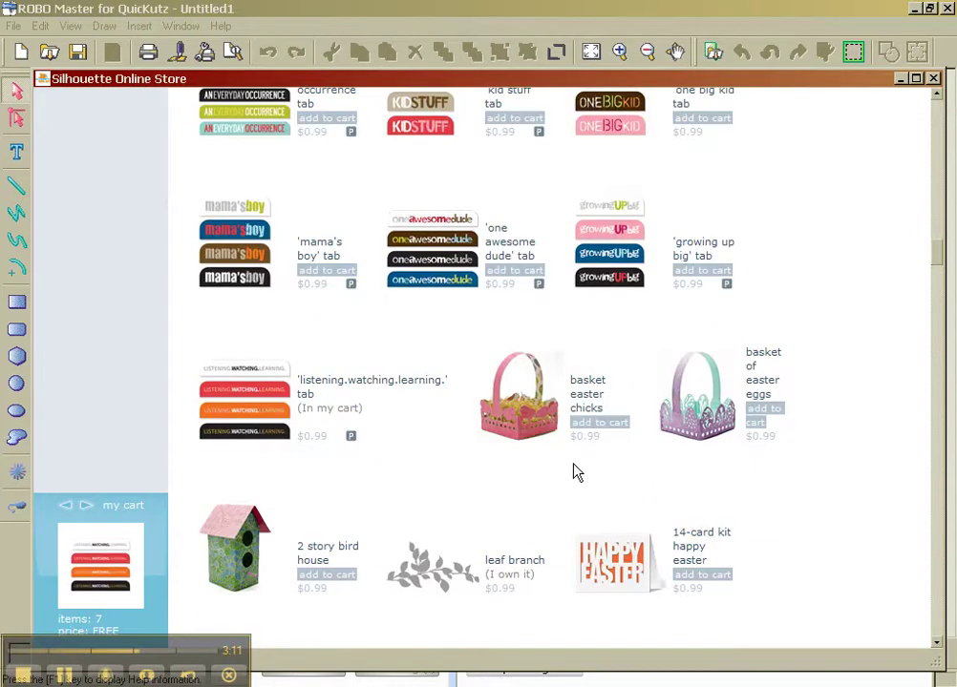
{"action": "left_click", "coordinate": [601, 433]}
{"action": "left_click", "coordinate": [709, 576]}
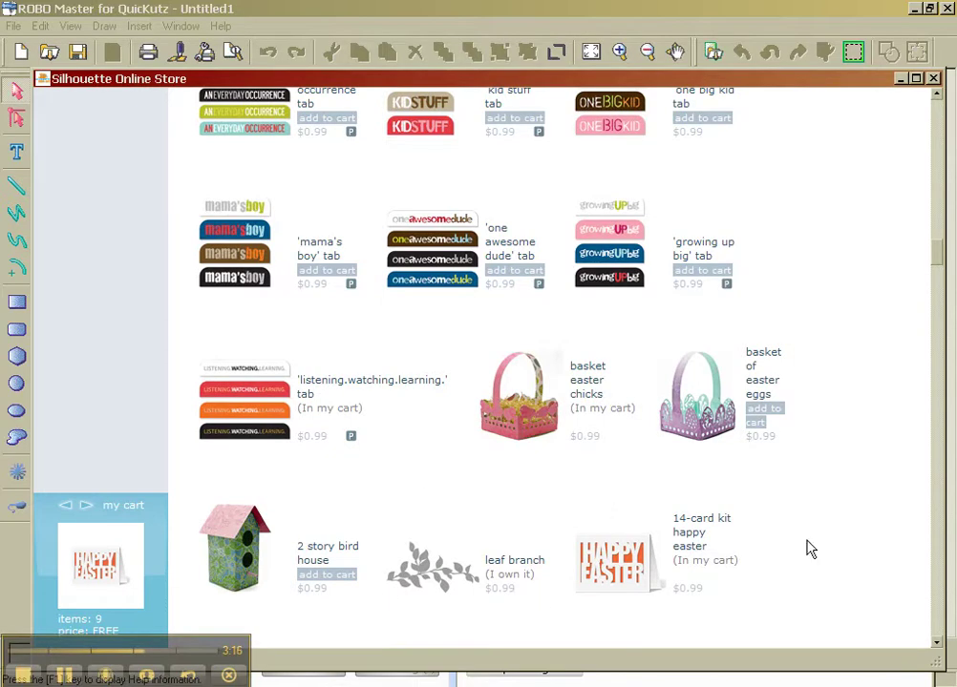
{"action": "scroll", "coordinate": [830, 542], "scroll_direction": "up", "scroll_amount": 5}
{"action": "scroll", "coordinate": [830, 543], "scroll_direction": "up", "scroll_amount": 15}
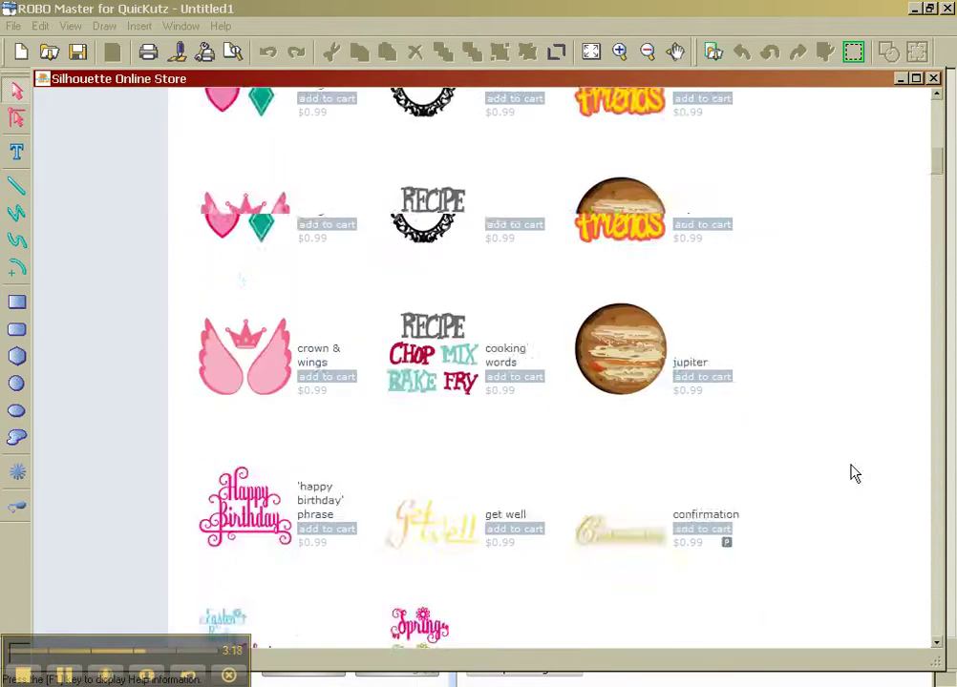
- Check out the nine-design shopping cart ($8.91 subtotal, total FREE)
{"action": "left_click_drag", "start_coordinate": [938, 117], "coordinate": [938, 100]}
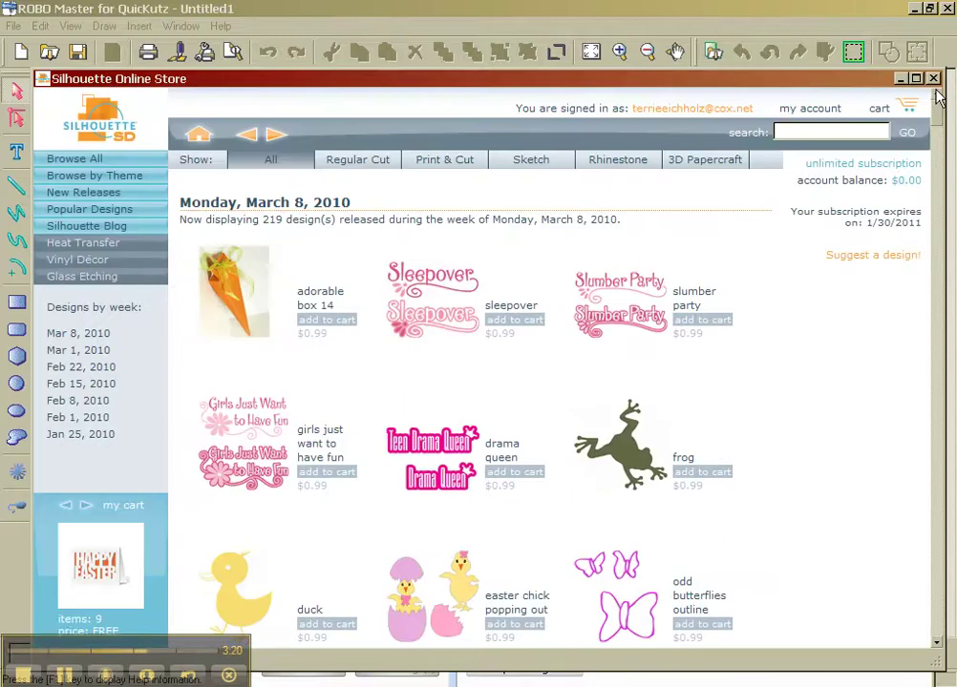
{"action": "left_click", "coordinate": [880, 109]}
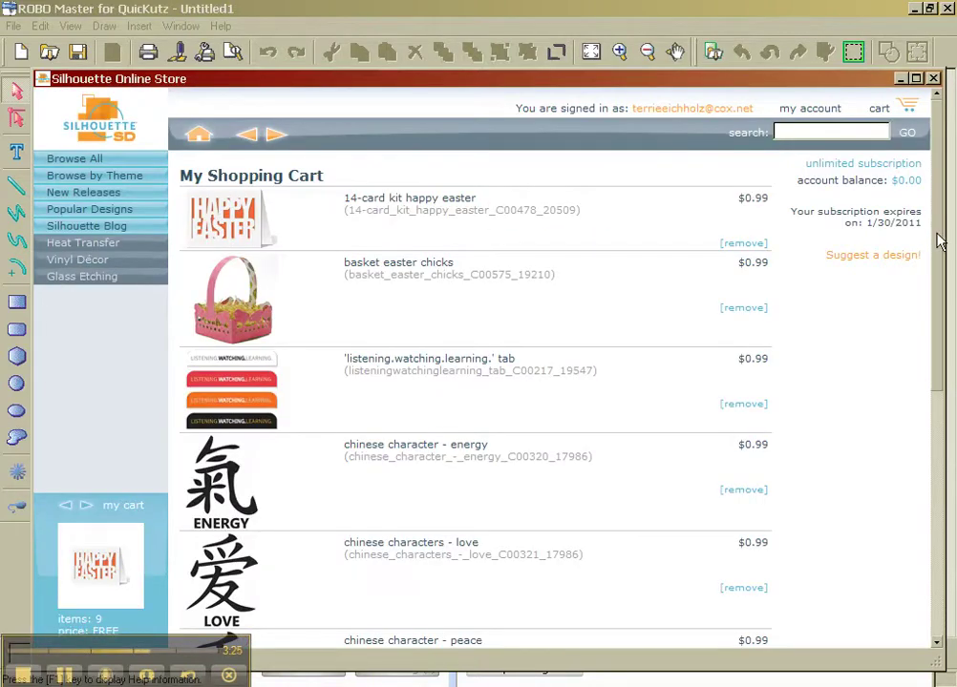
{"action": "left_click_drag", "start_coordinate": [938, 243], "coordinate": [939, 490]}
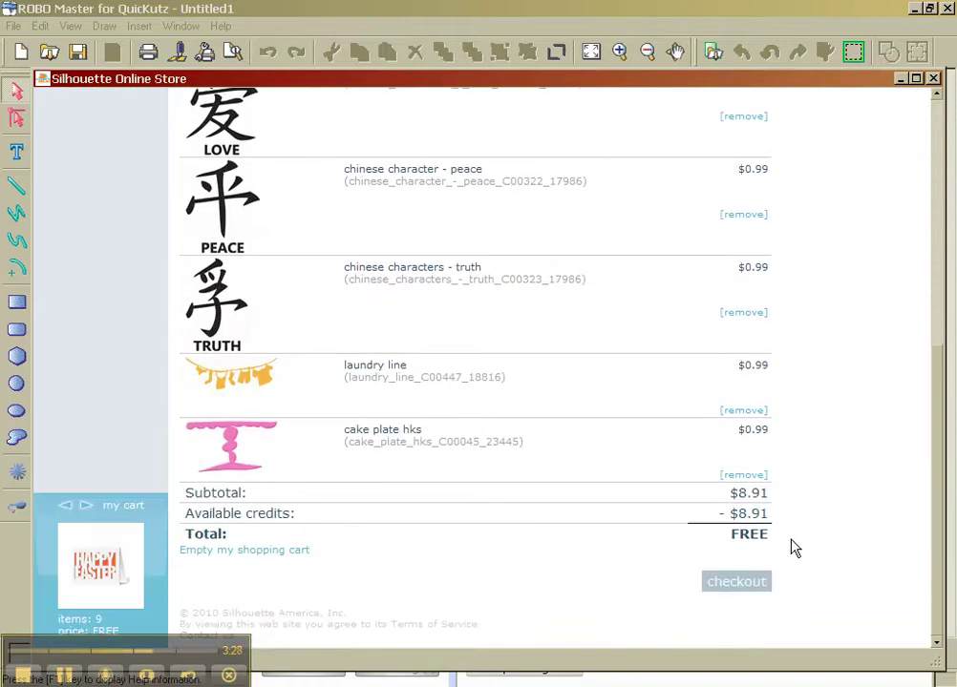
{"action": "left_click", "coordinate": [744, 592]}
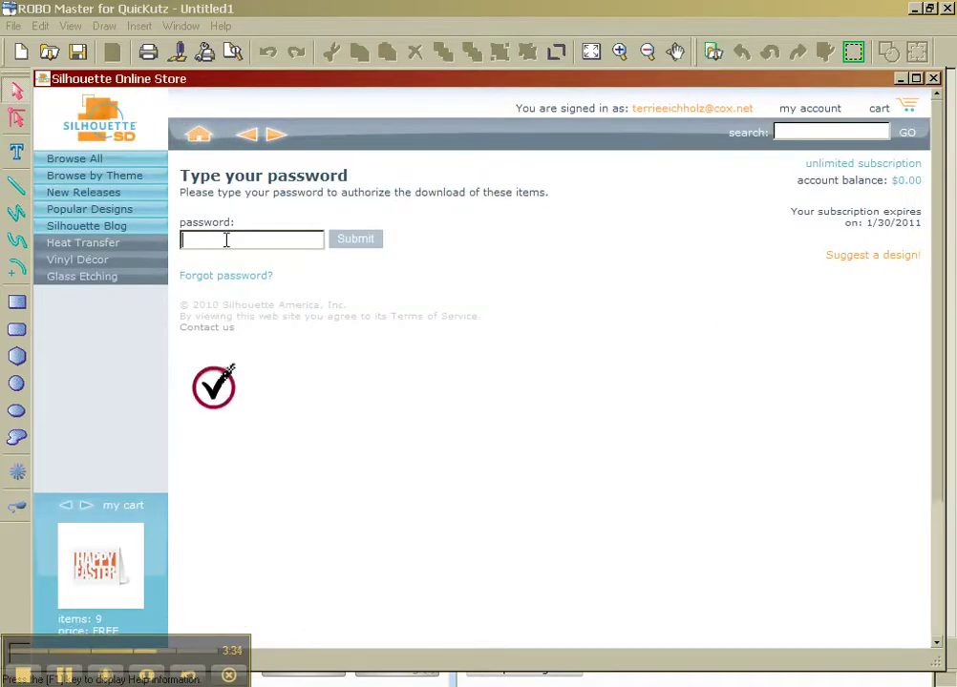
- Enter the account password to authorize downloading the nine purchased designs
{"action": "left_click", "coordinate": [227, 241]}
{"action": "type", "text": "••••••••••"}
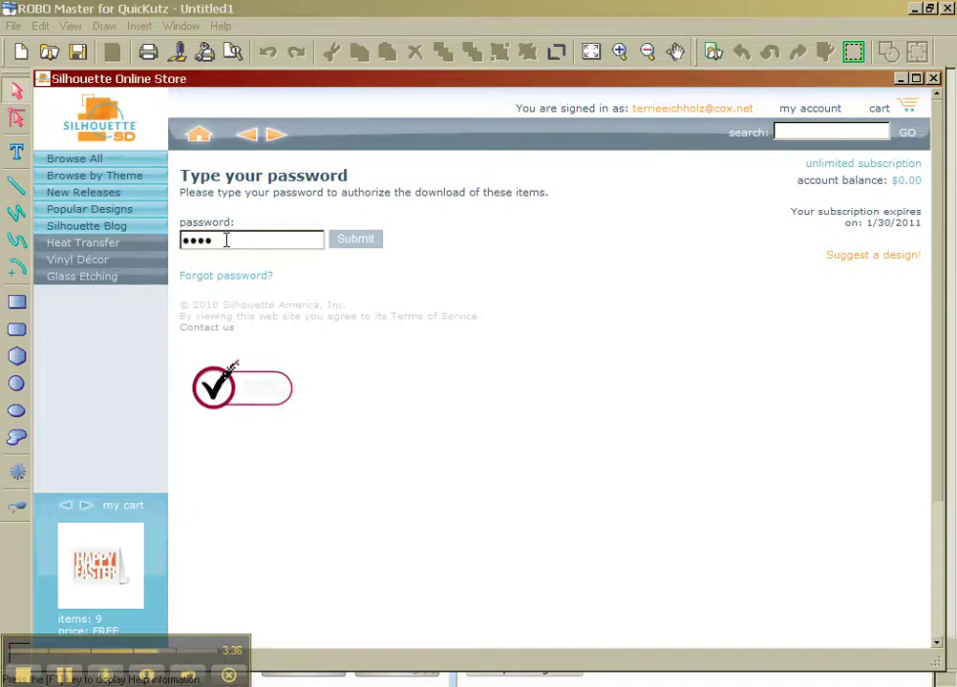
{"action": "key", "text": "Return"}
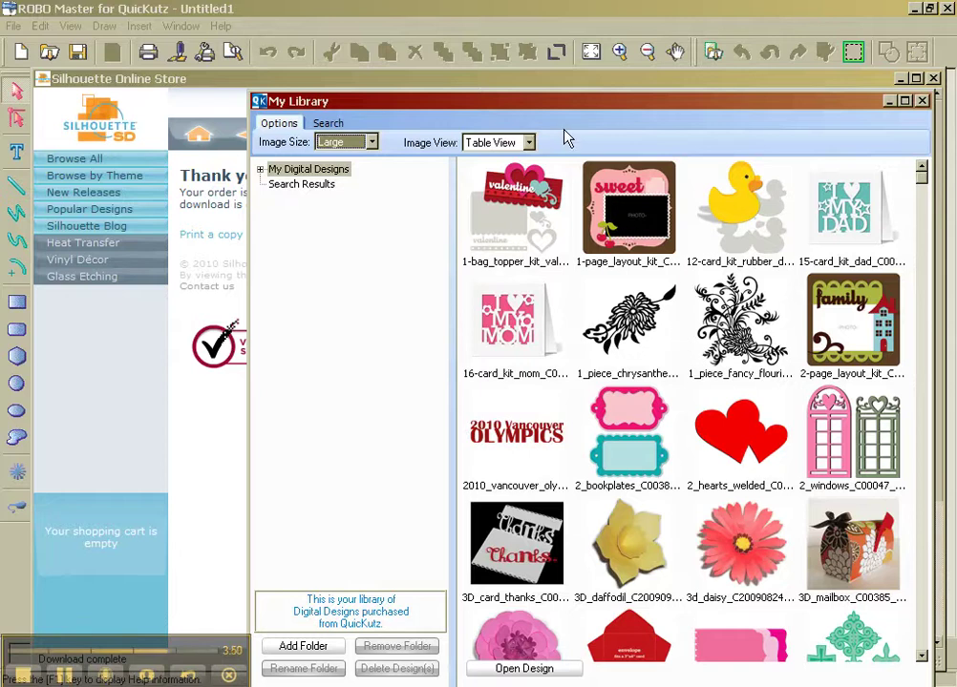
- Search My Library for 'laundry' and load the laundry_line design
{"action": "left_click", "coordinate": [328, 123]}
{"action": "left_click", "coordinate": [403, 144]}
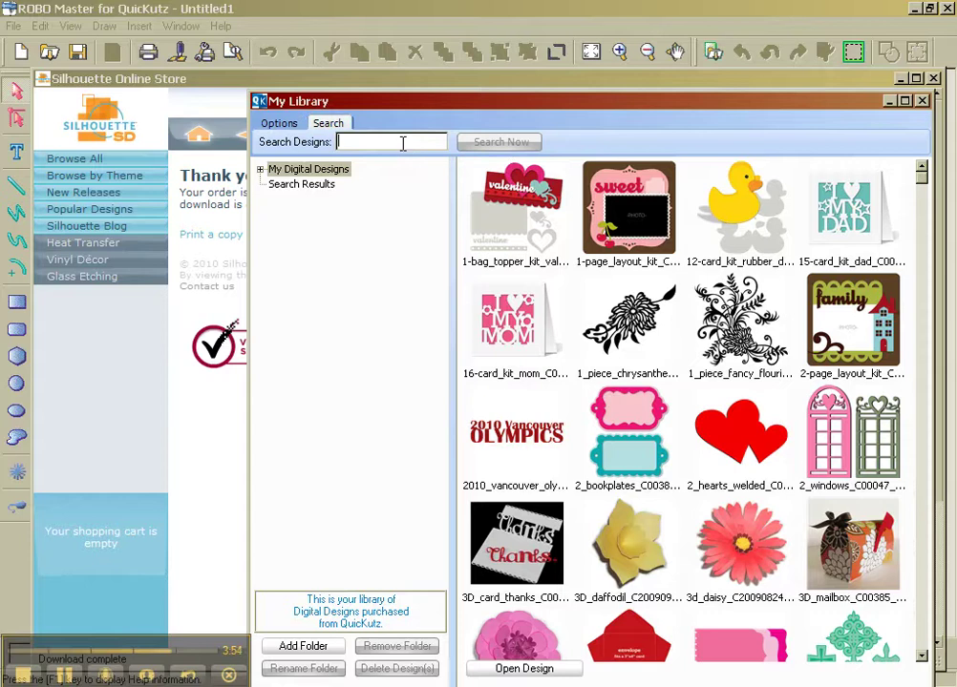
{"action": "type", "text": "lau"}
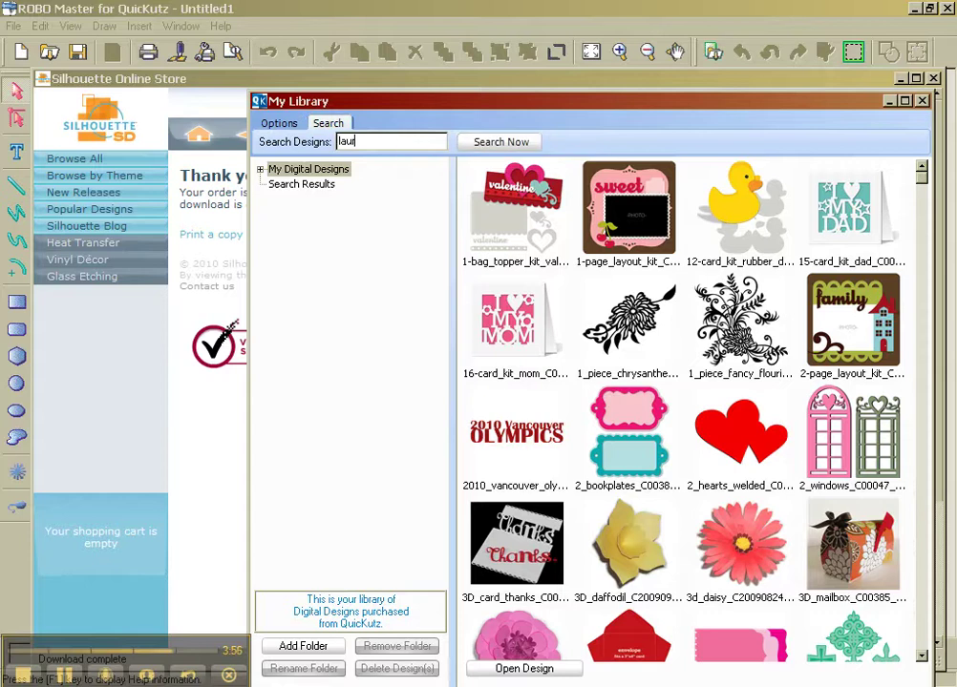
{"action": "type", "text": "ndry"}
{"action": "key", "text": "Return"}
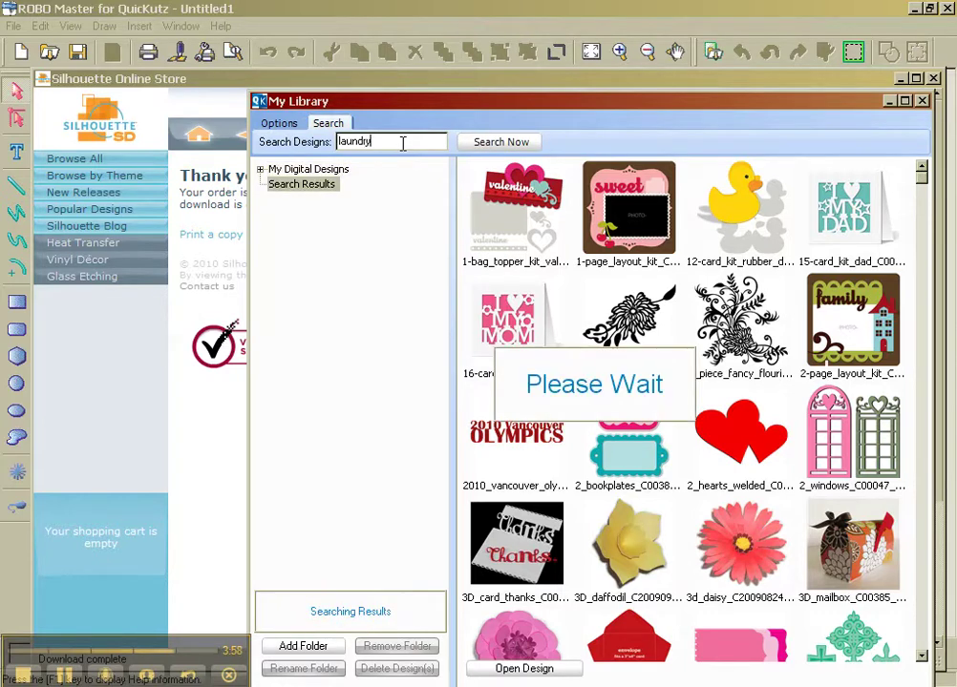
{"action": "double_click", "coordinate": [521, 222]}
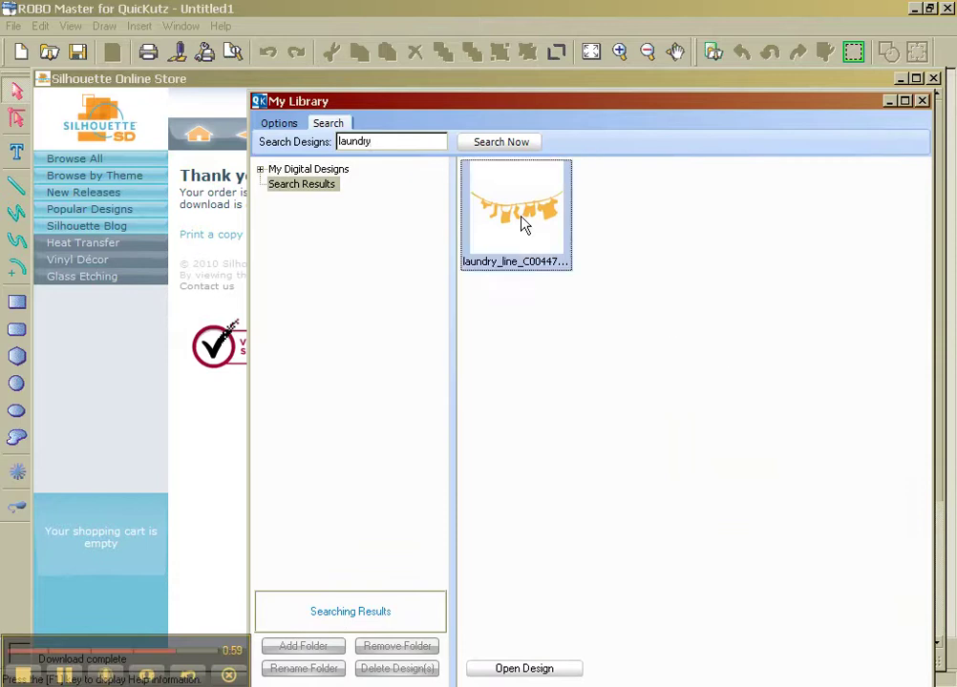
- Drop the laundry line design at the upper left of the Untitled1 page
{"action": "left_click", "coordinate": [312, 266]}
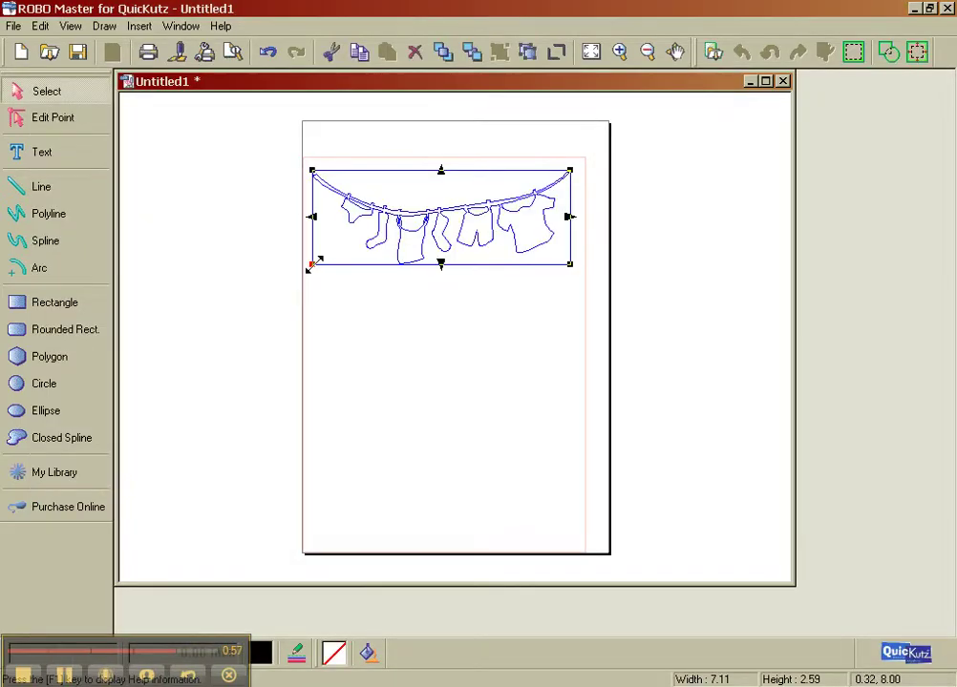